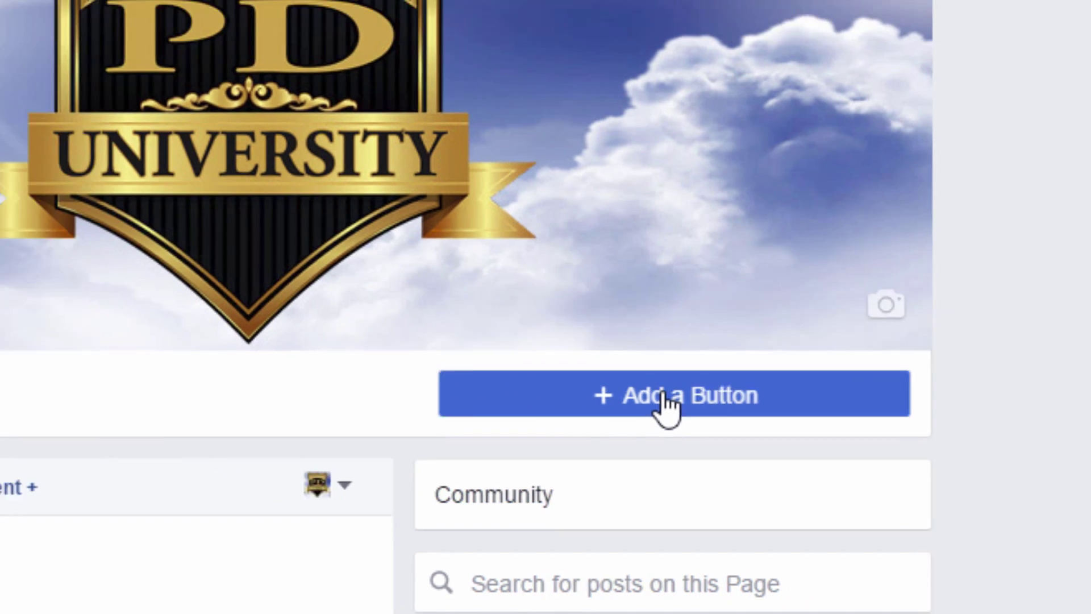
Start adding a button to the Page and preview its iPhone, Android and Website versions
{"action": "left_click", "coordinate": [529, 393]}
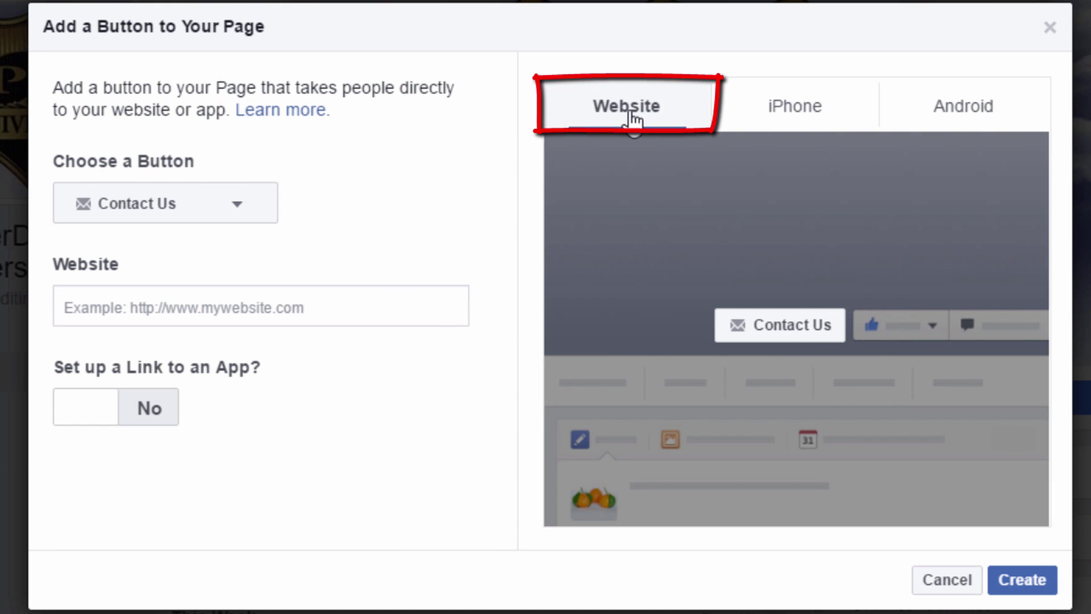
{"action": "left_click", "coordinate": [793, 114]}
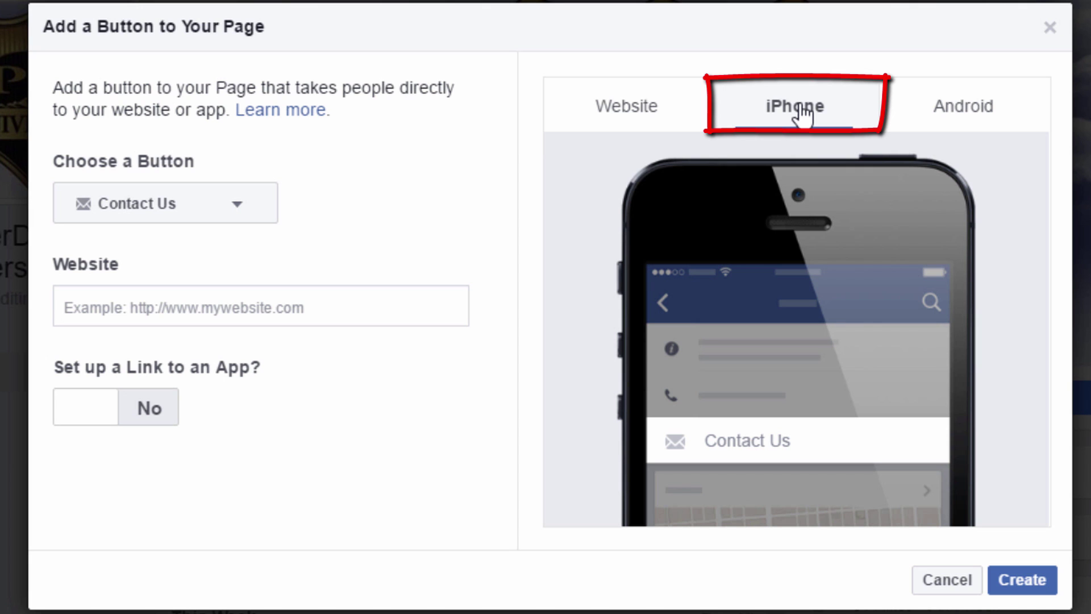
{"action": "left_click", "coordinate": [967, 115]}
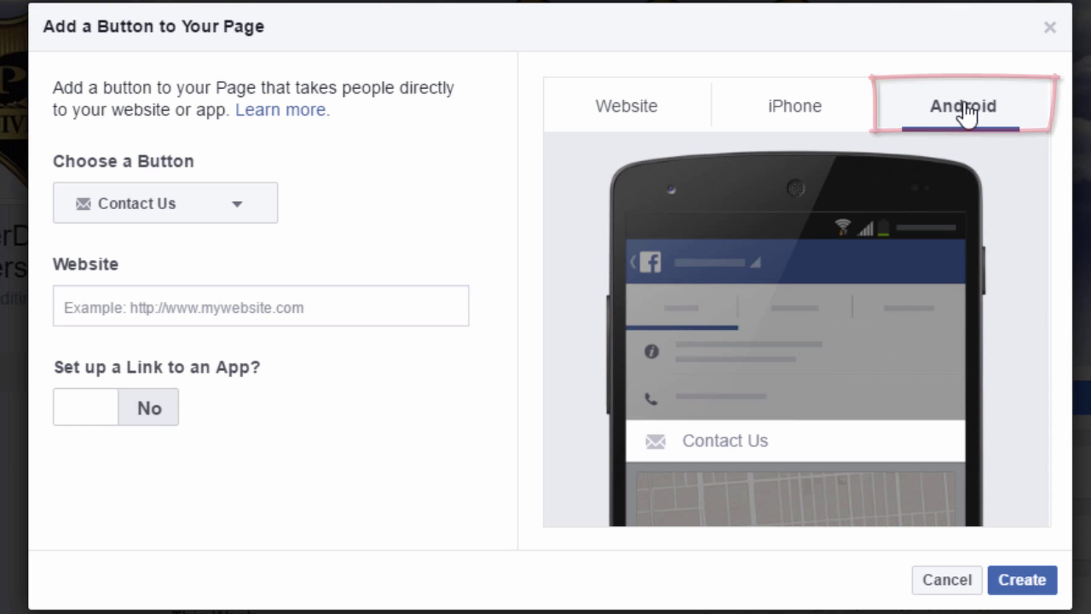
{"action": "left_click", "coordinate": [641, 102]}
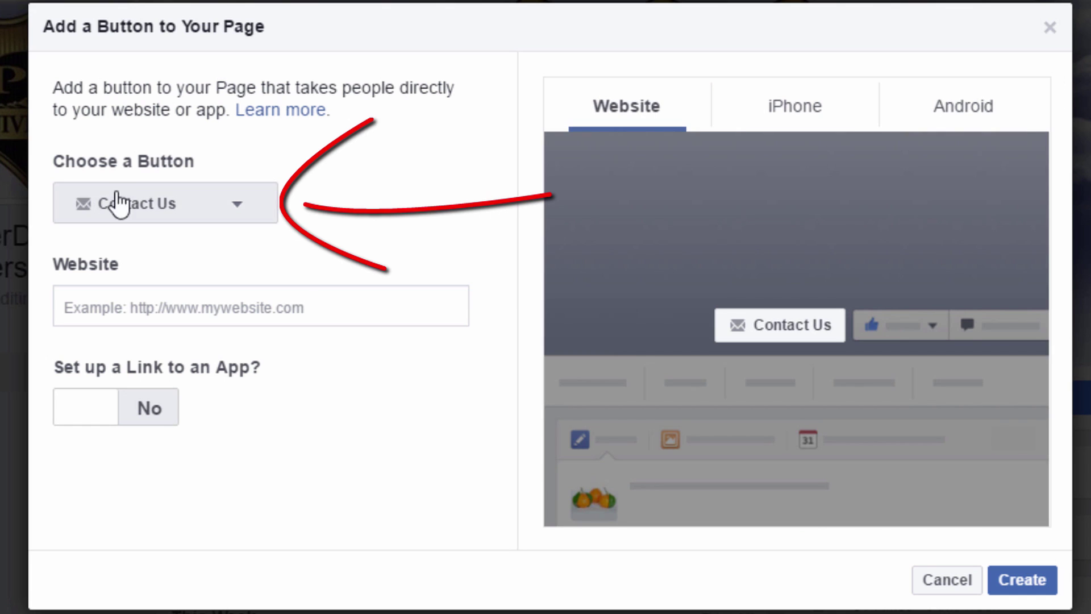
{"action": "left_click", "coordinate": [250, 211]}
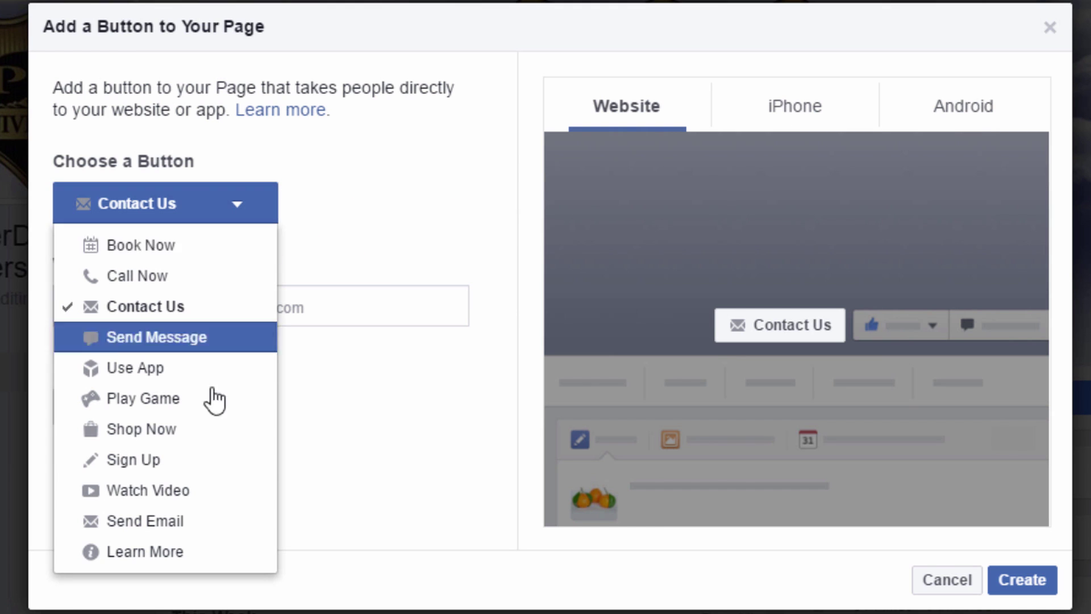
{"action": "left_click", "coordinate": [192, 495]}
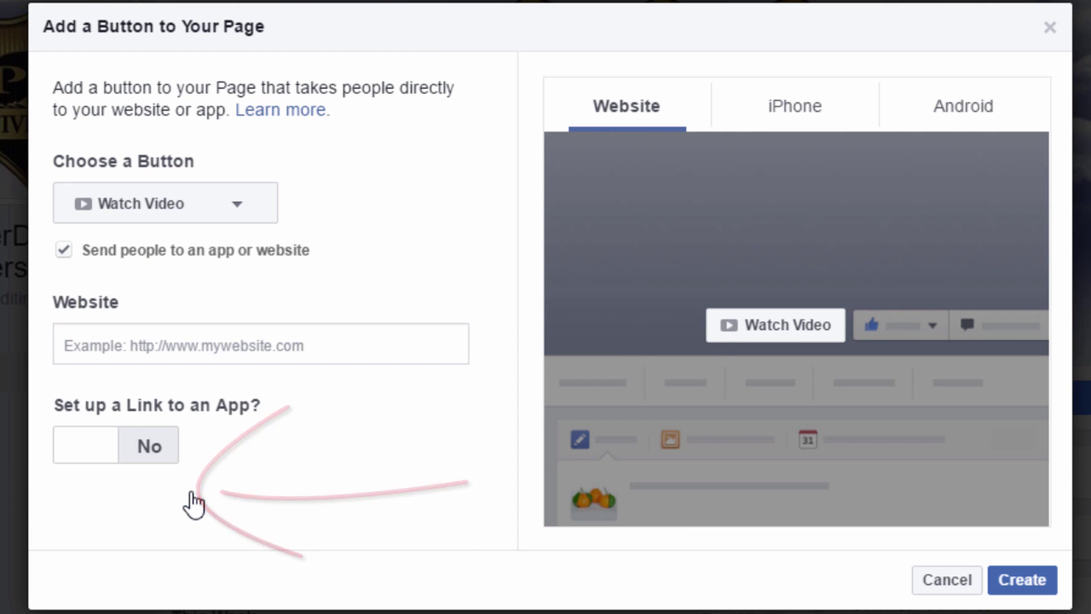
{"action": "left_click", "coordinate": [319, 347]}
{"action": "type", "text": "https://www.youtube.com/user/vigor2001"}
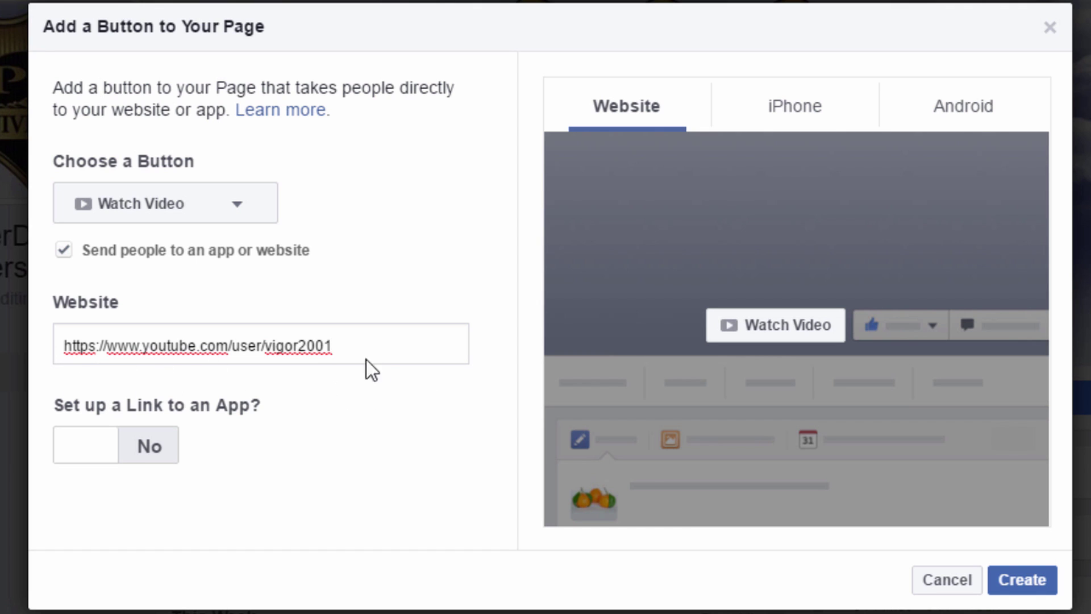
Copy the website address, clear the field and paste the address back in
{"action": "key", "text": "ctrl+a"}
{"action": "key", "text": "ctrl+c"}
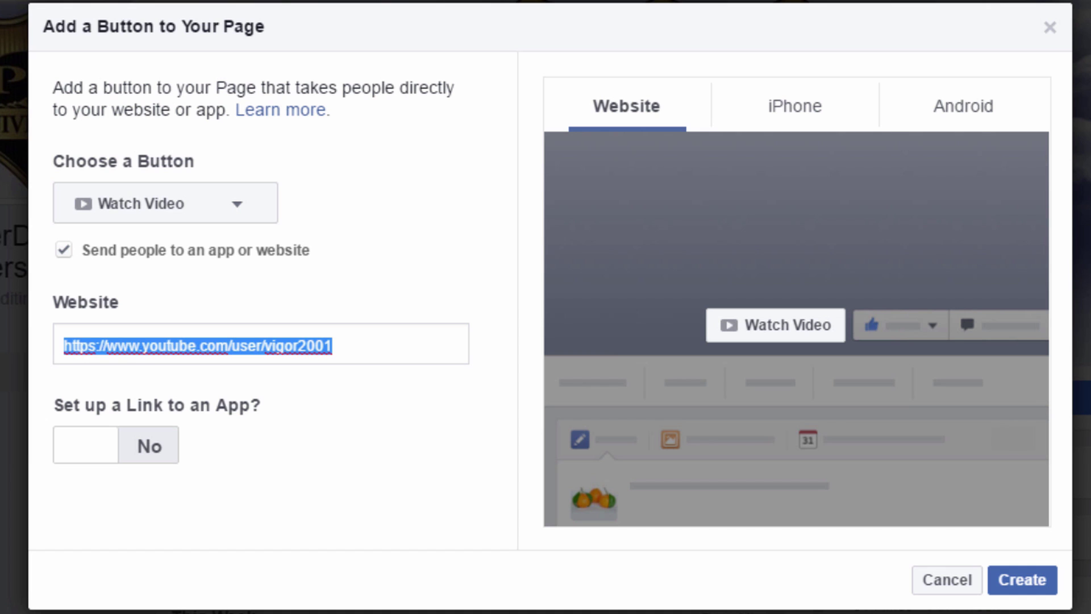
{"action": "key", "text": "BackSpace"}
{"action": "right_click", "coordinate": [132, 355]}
{"action": "left_click", "coordinate": [187, 496]}
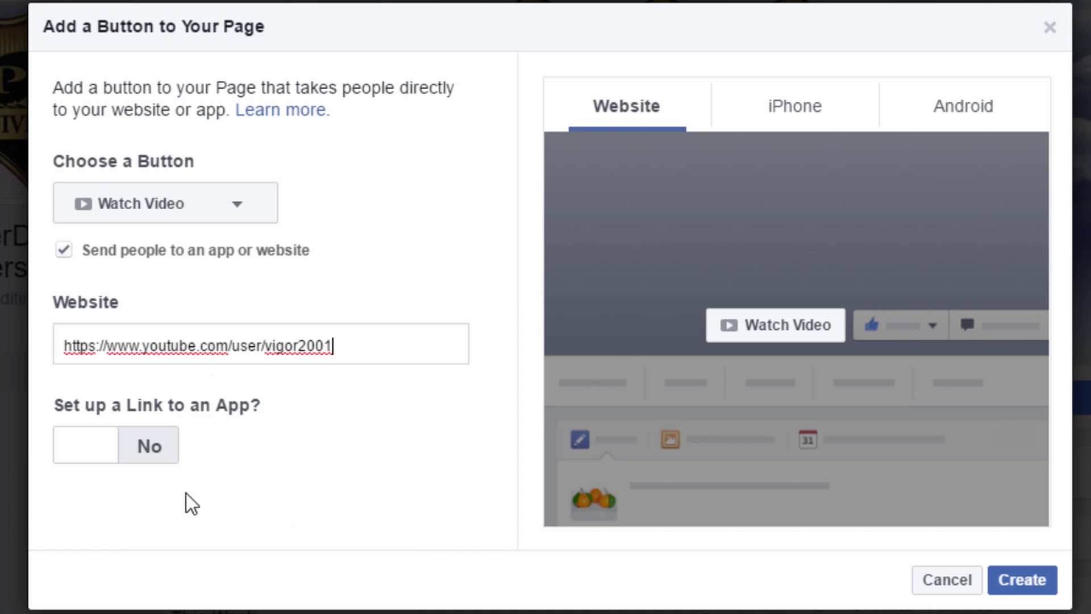
Create the Watch Video button on the Page and decline promoting it
{"action": "left_click", "coordinate": [1023, 586]}
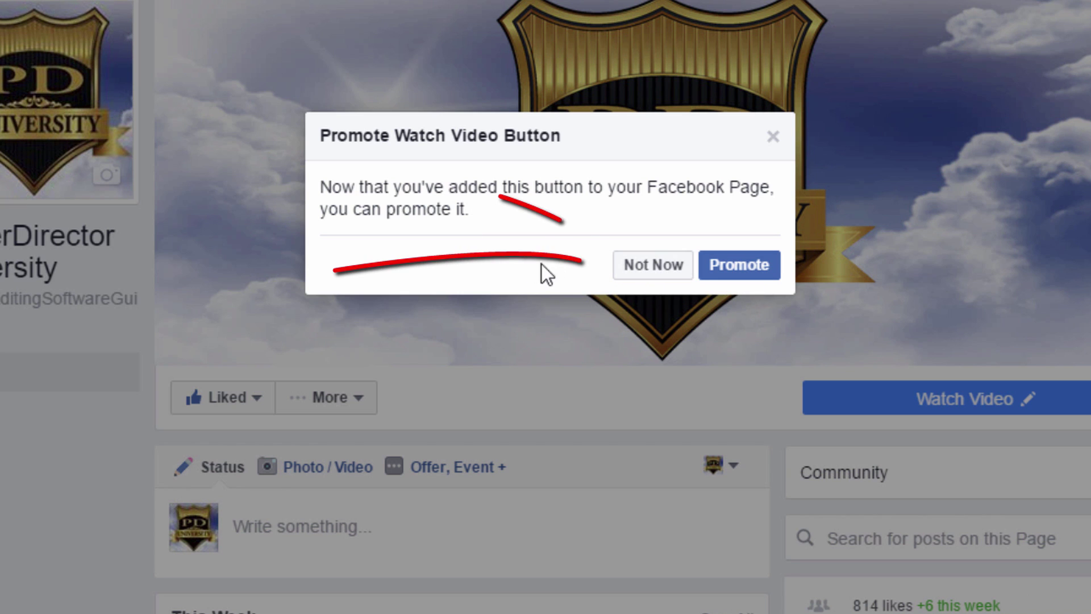
{"action": "left_click", "coordinate": [654, 269]}
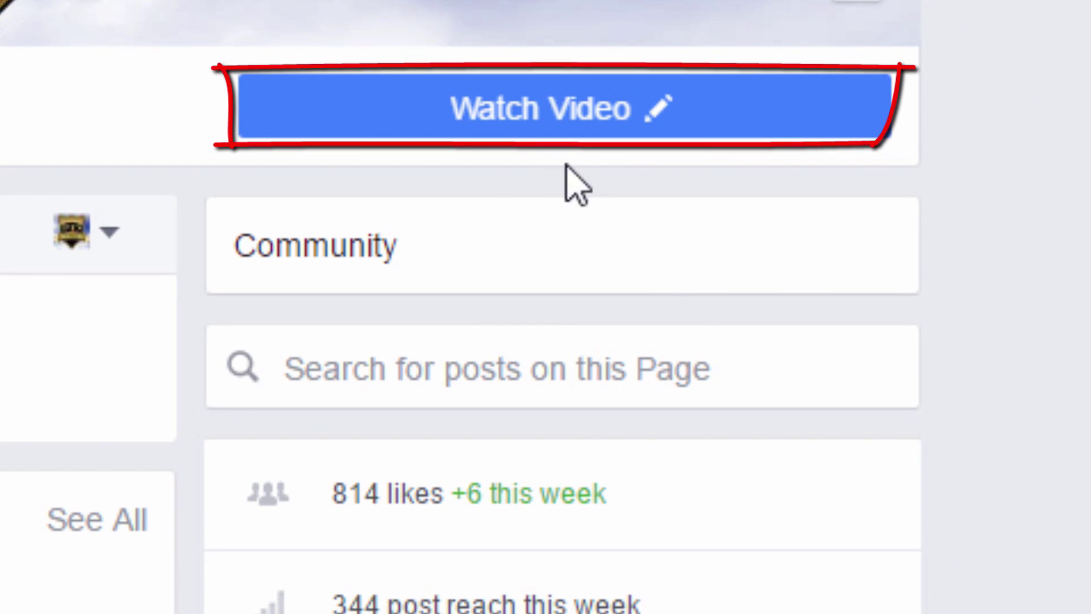
Test the Watch Video button and close the YouTube channel page it opens
{"action": "left_click", "coordinate": [554, 133]}
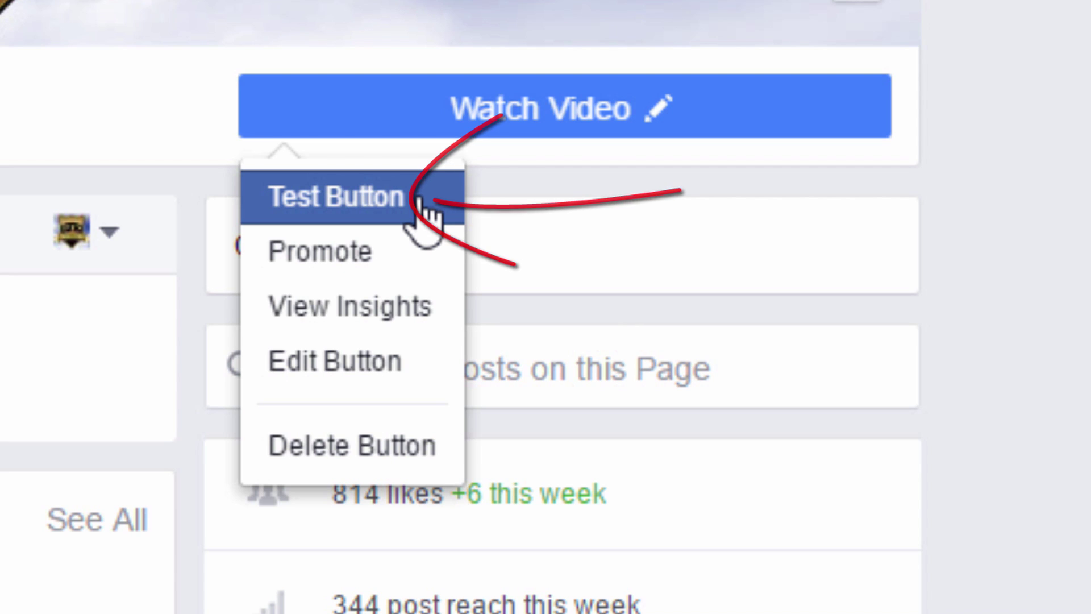
{"action": "left_click", "coordinate": [423, 211]}
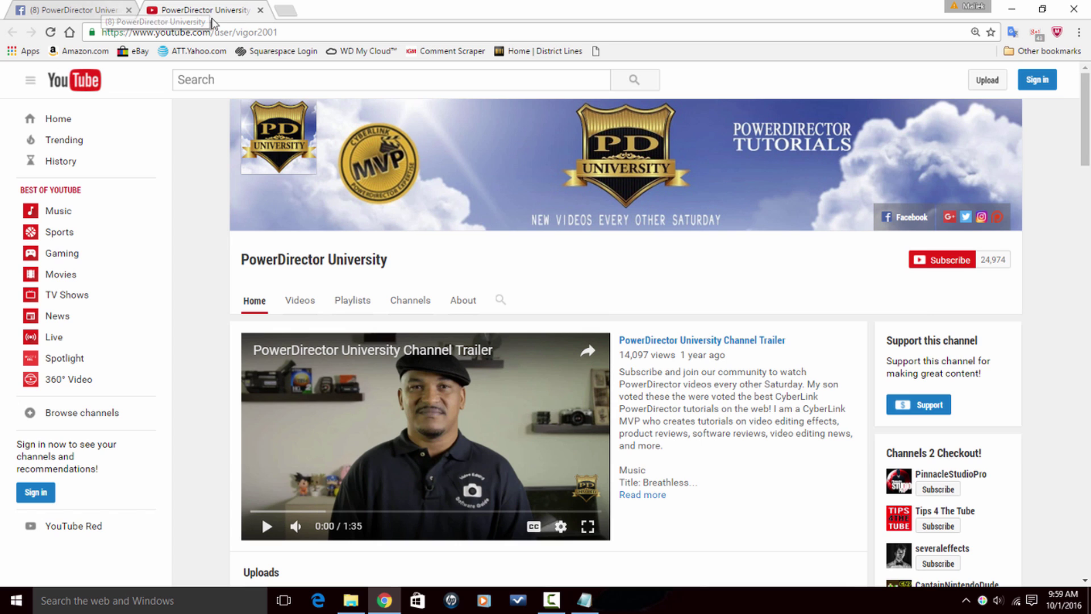
{"action": "left_click", "coordinate": [260, 10]}
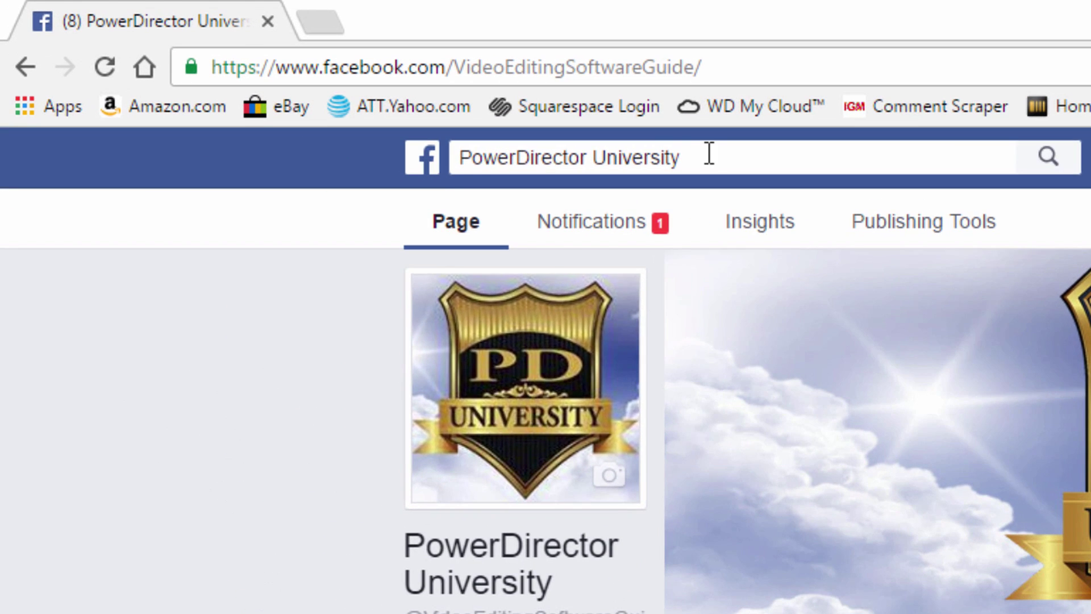
Search Facebook for "YouTube Tab" and limit the results to Apps
{"action": "left_click", "coordinate": [709, 153]}
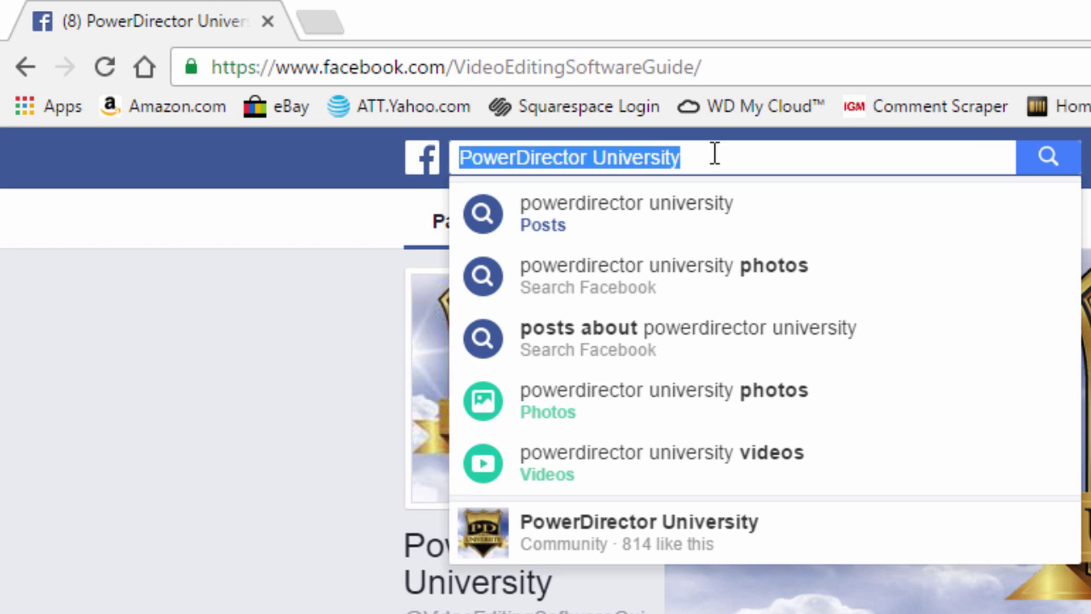
{"action": "type", "text": "YouTube"}
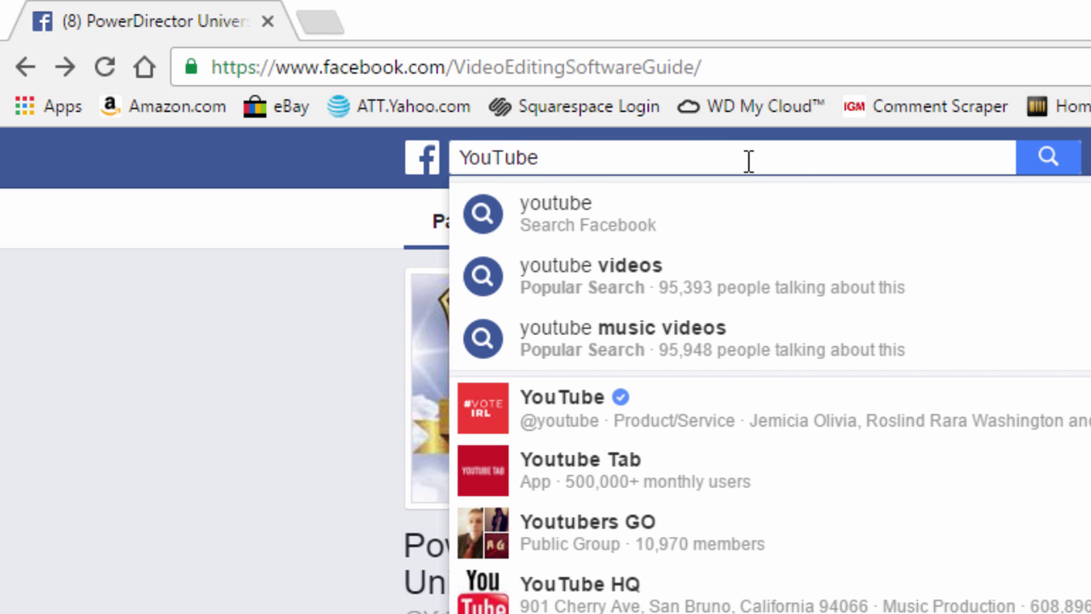
{"action": "type", "text": " Tab"}
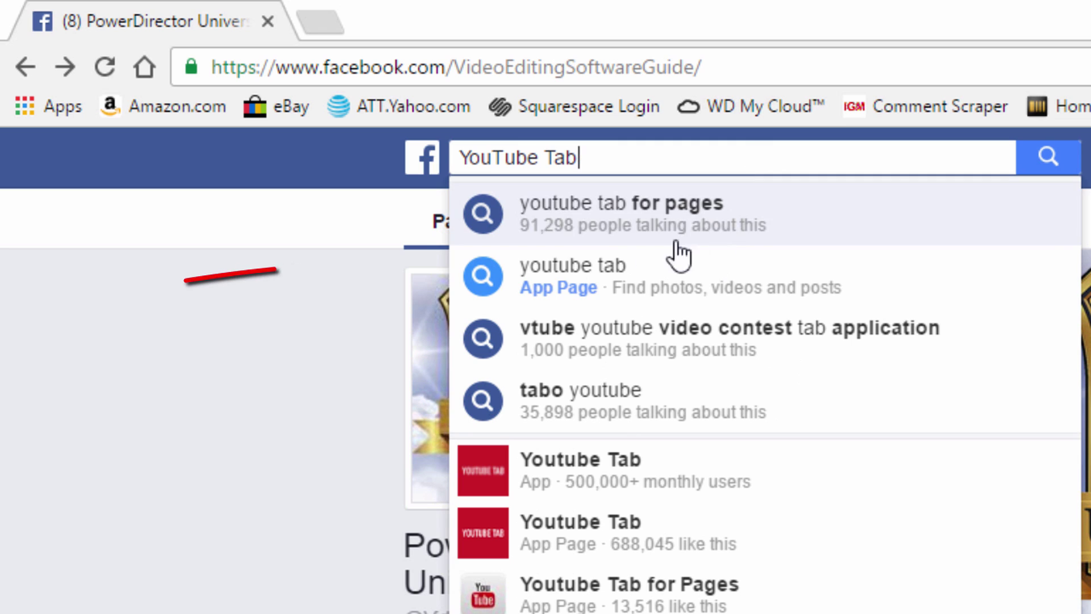
{"action": "left_click", "coordinate": [633, 293]}
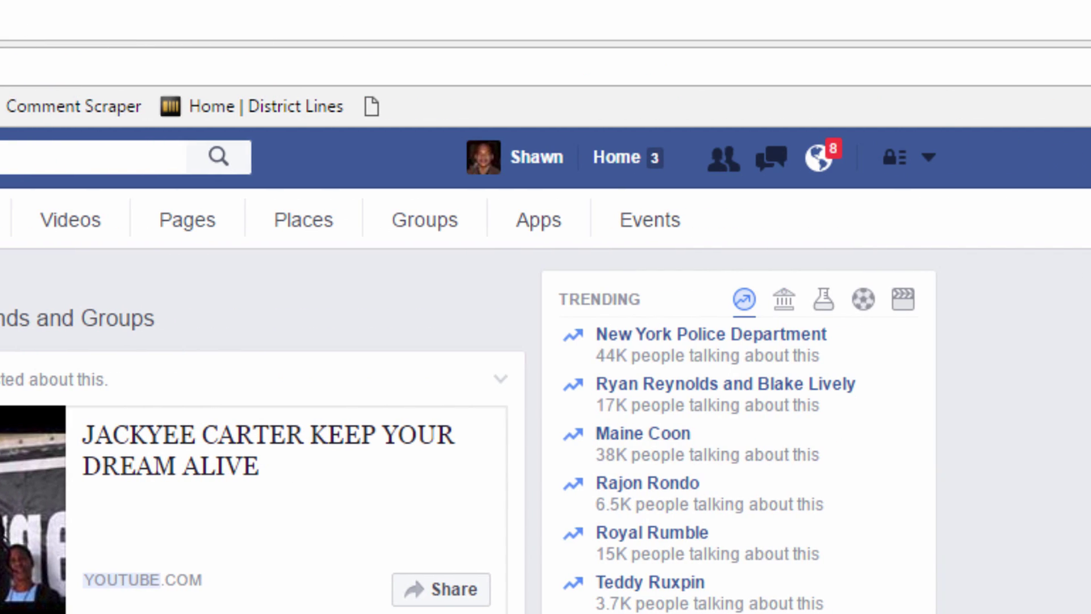
{"action": "left_click", "coordinate": [541, 233]}
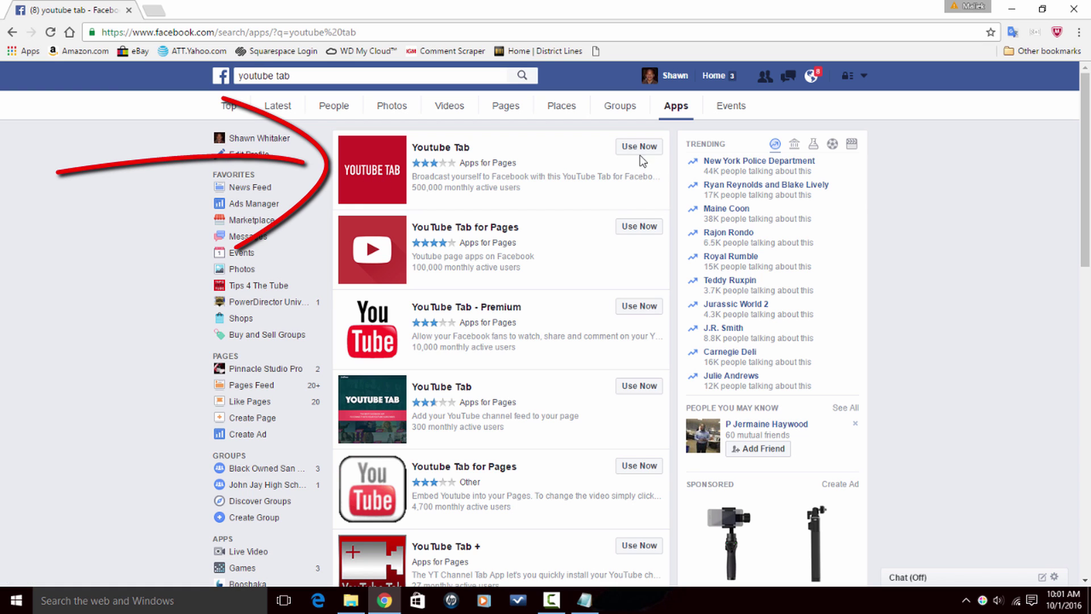
Open the Youtube Tab app with 500,000 monthly active users, look over its features and start installing it
{"action": "left_click", "coordinate": [373, 170]}
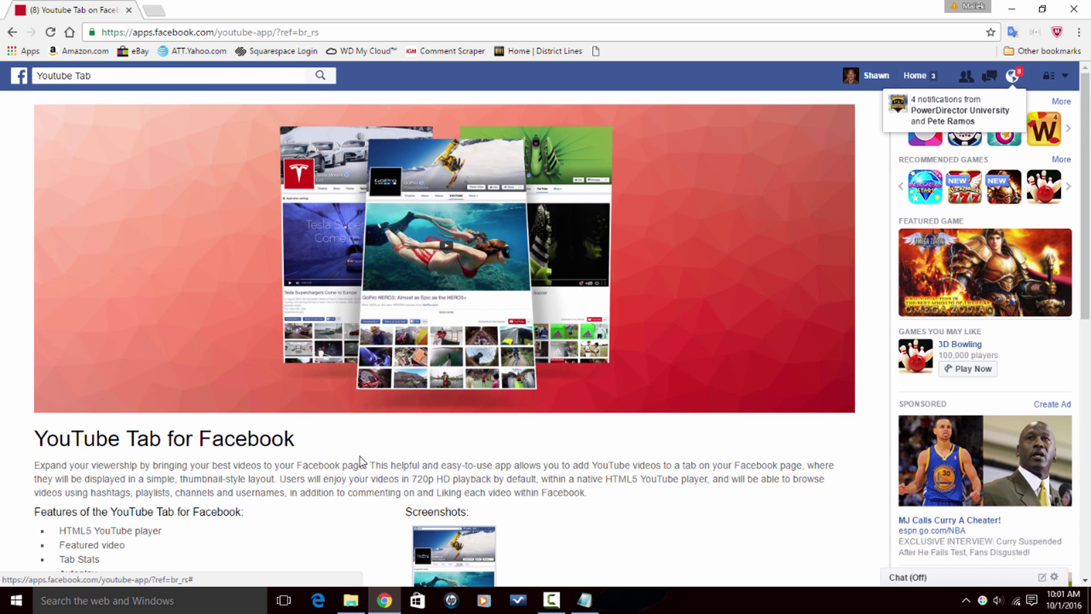
{"action": "scroll", "coordinate": [367, 459], "scroll_direction": "down", "scroll_amount": 6}
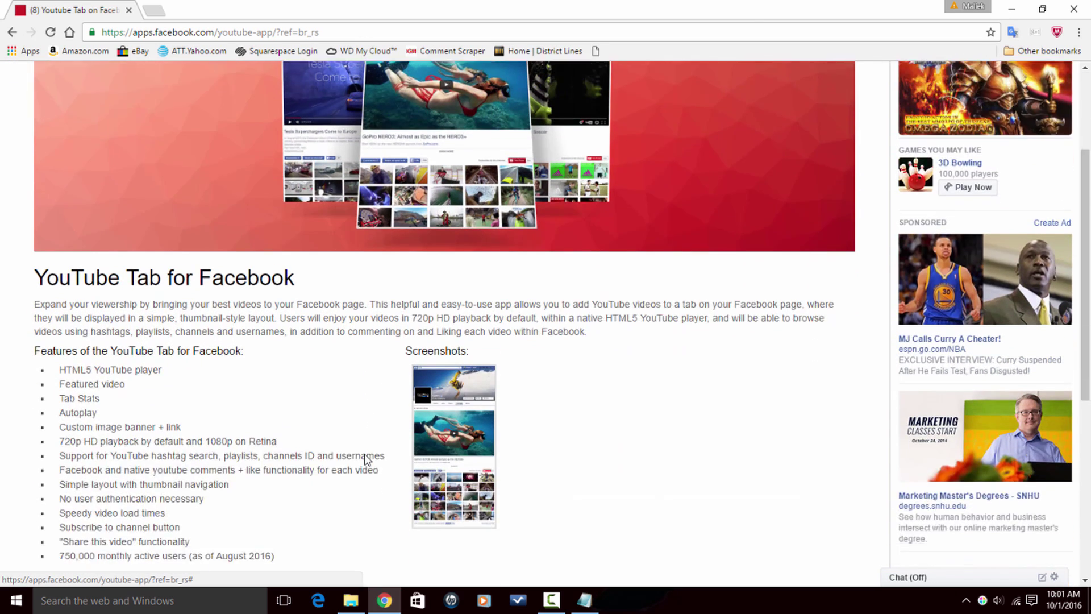
{"action": "scroll", "coordinate": [79, 431], "scroll_direction": "up", "scroll_amount": 6}
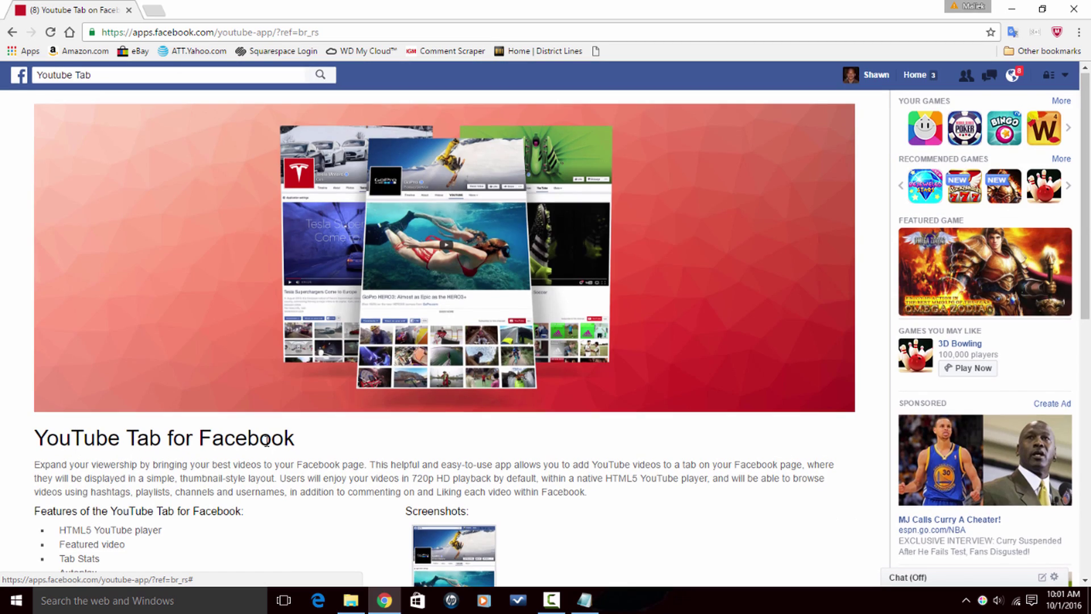
{"action": "scroll", "coordinate": [266, 442], "scroll_direction": "down", "scroll_amount": 6}
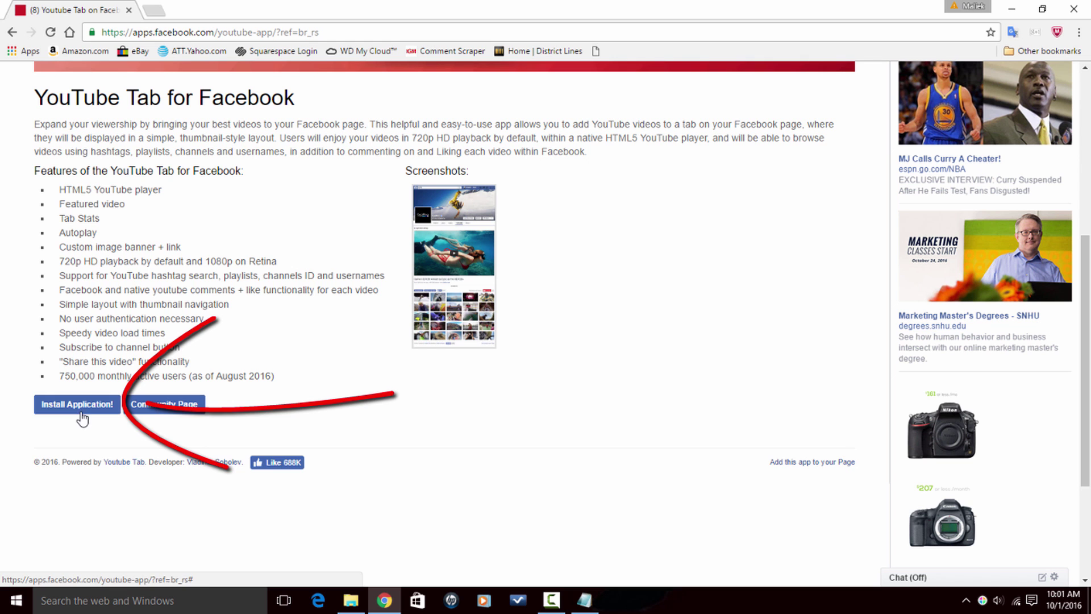
{"action": "left_click", "coordinate": [77, 404]}
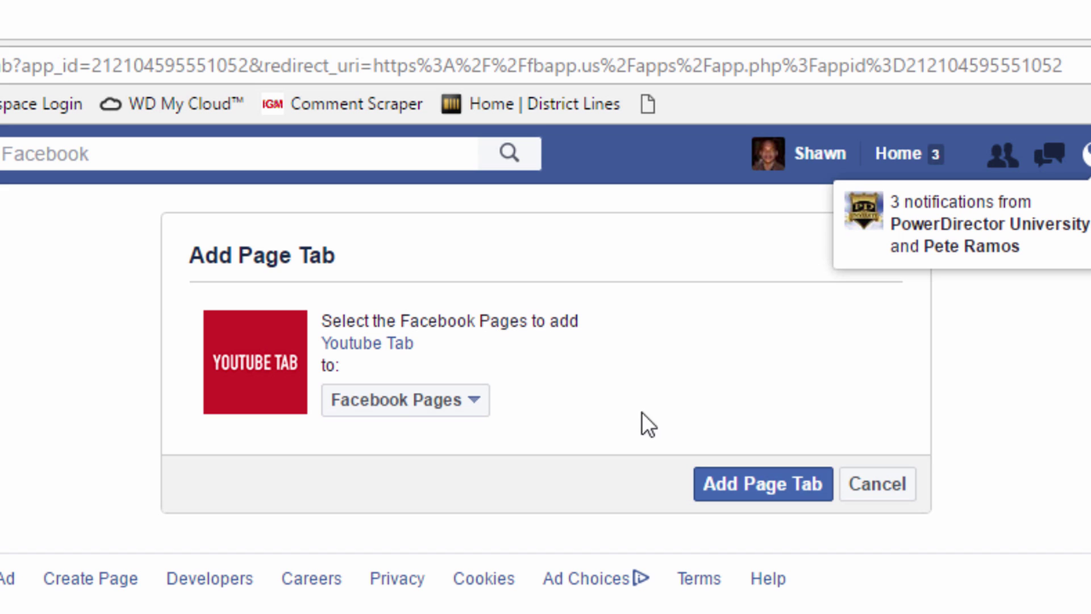
Select PowerDirector University as the Facebook Page and add the Youtube Tab to it
{"action": "left_click", "coordinate": [475, 404]}
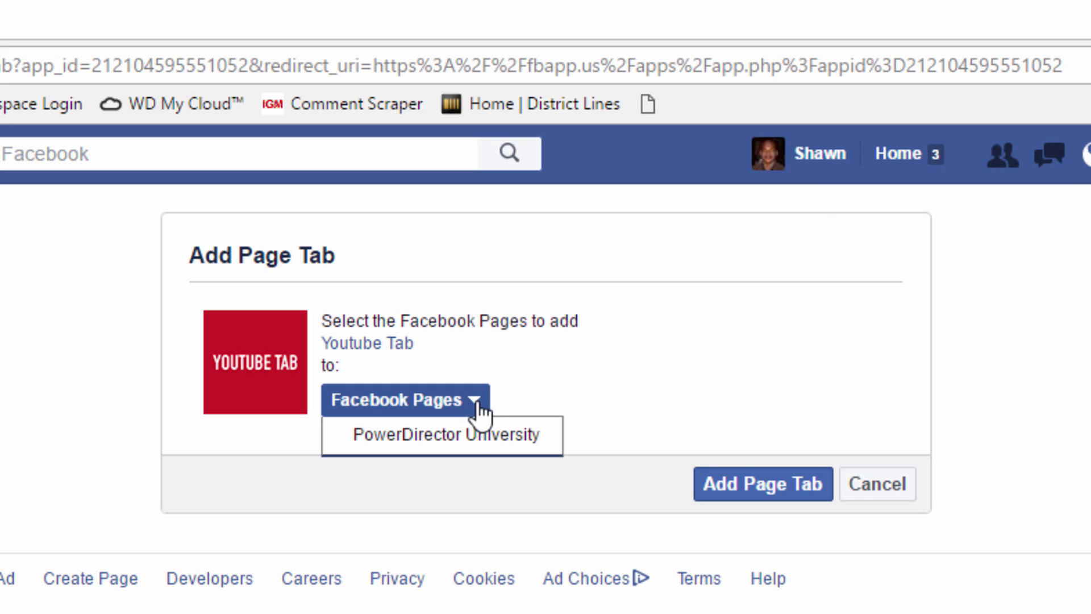
{"action": "left_click", "coordinate": [524, 447]}
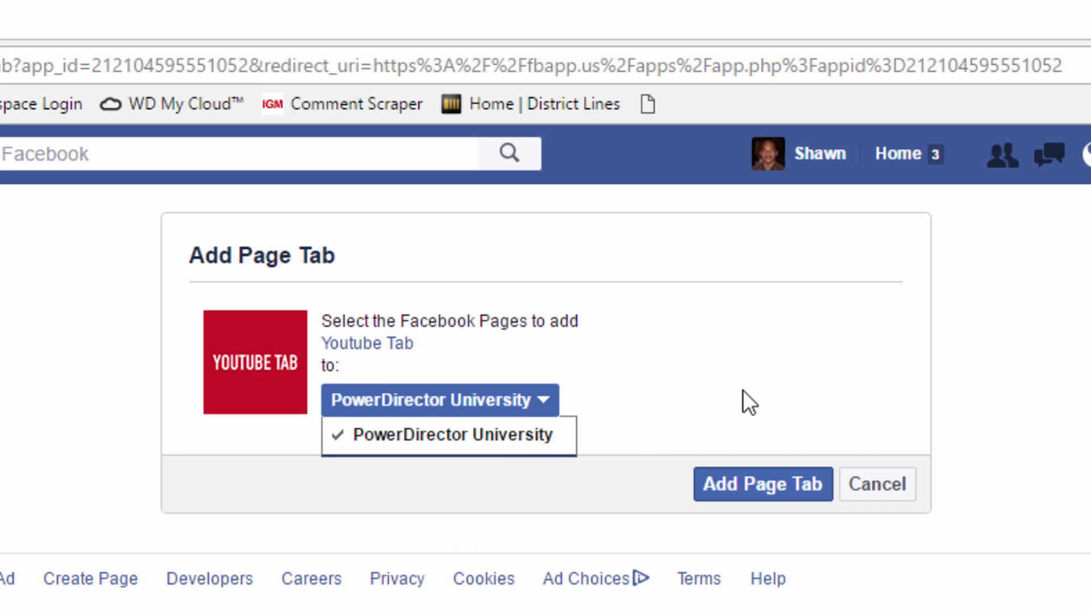
{"action": "left_click", "coordinate": [765, 484]}
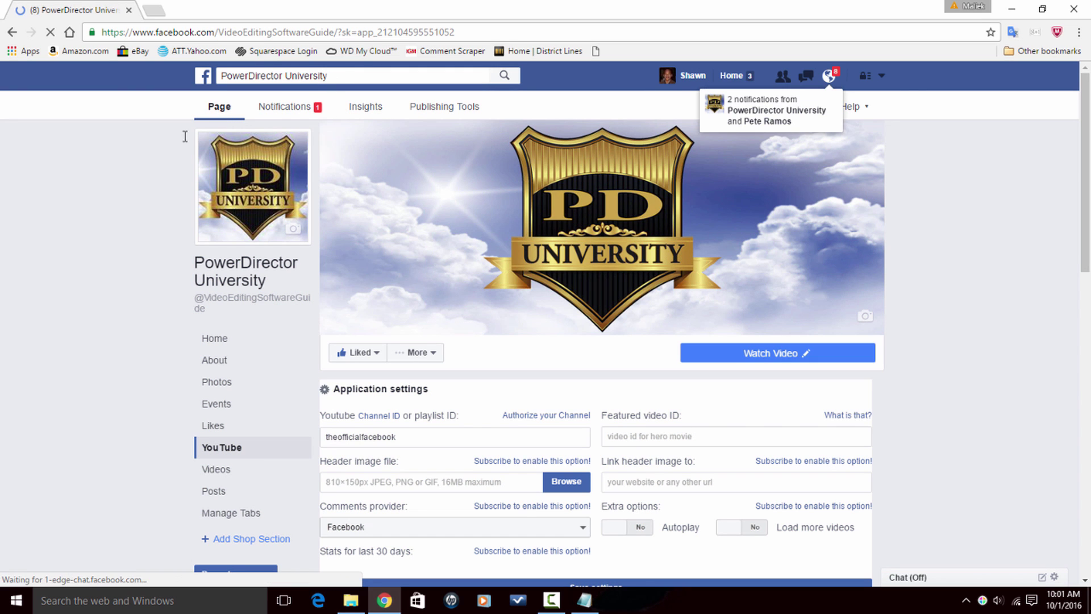
Review the YouTube tab's application settings and sample video, and open the help article on the YouTube Channel ID
{"action": "scroll", "coordinate": [103, 349], "scroll_direction": "down", "scroll_amount": 2}
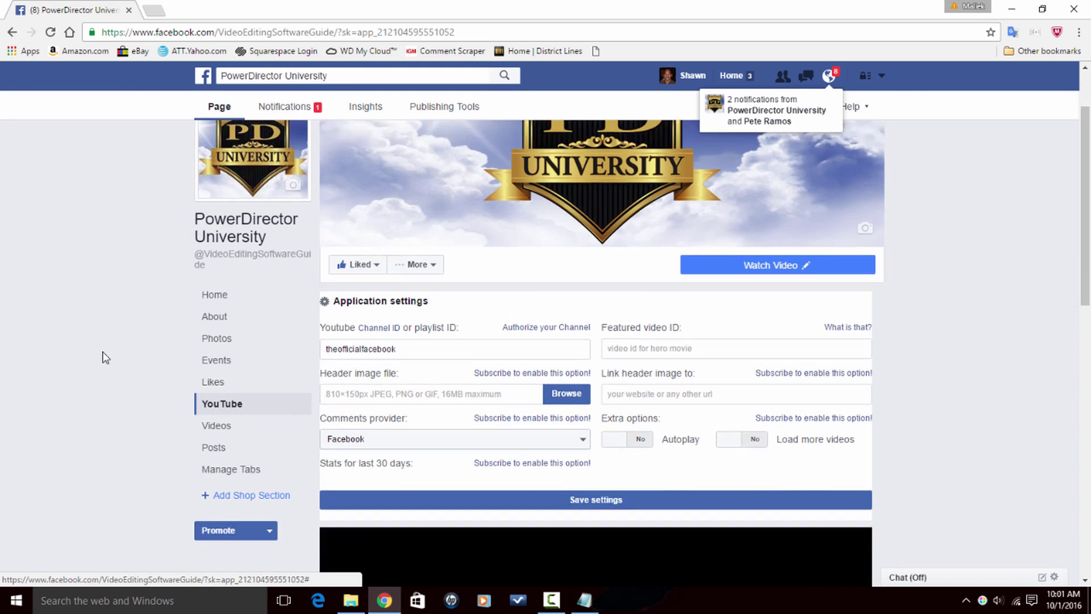
{"action": "scroll", "coordinate": [105, 358], "scroll_direction": "down", "scroll_amount": 4}
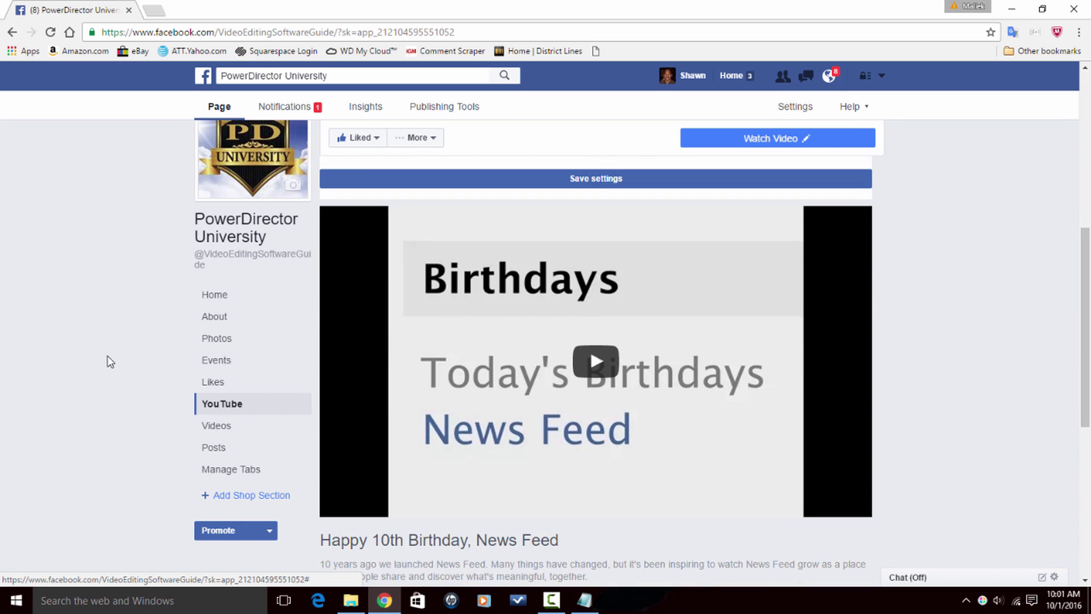
{"action": "scroll", "coordinate": [109, 361], "scroll_direction": "up", "scroll_amount": 3}
{"action": "scroll", "coordinate": [111, 362], "scroll_direction": "up", "scroll_amount": 2}
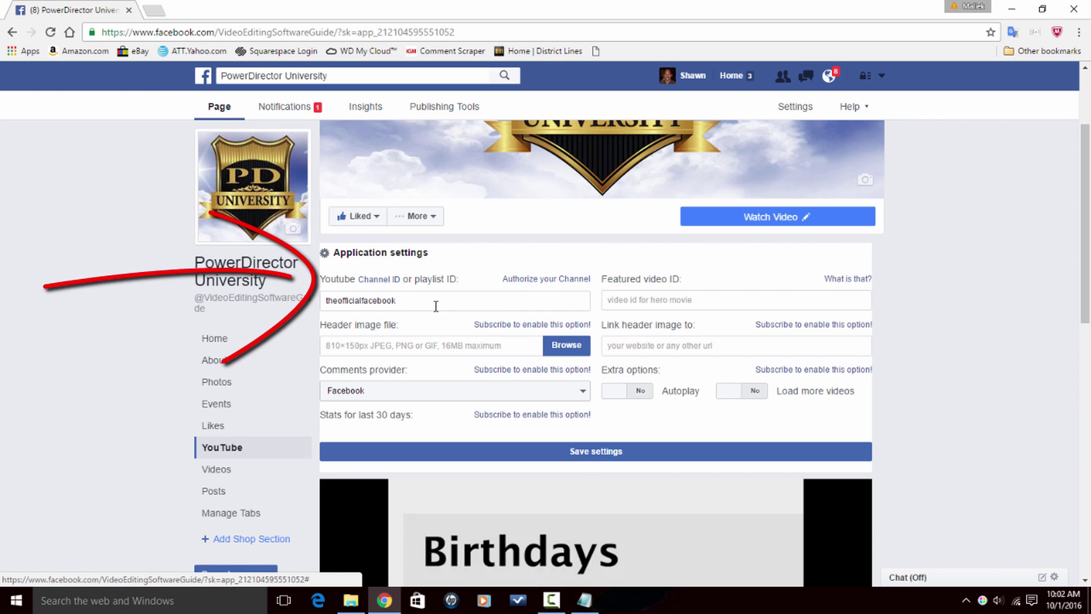
{"action": "left_click", "coordinate": [387, 281]}
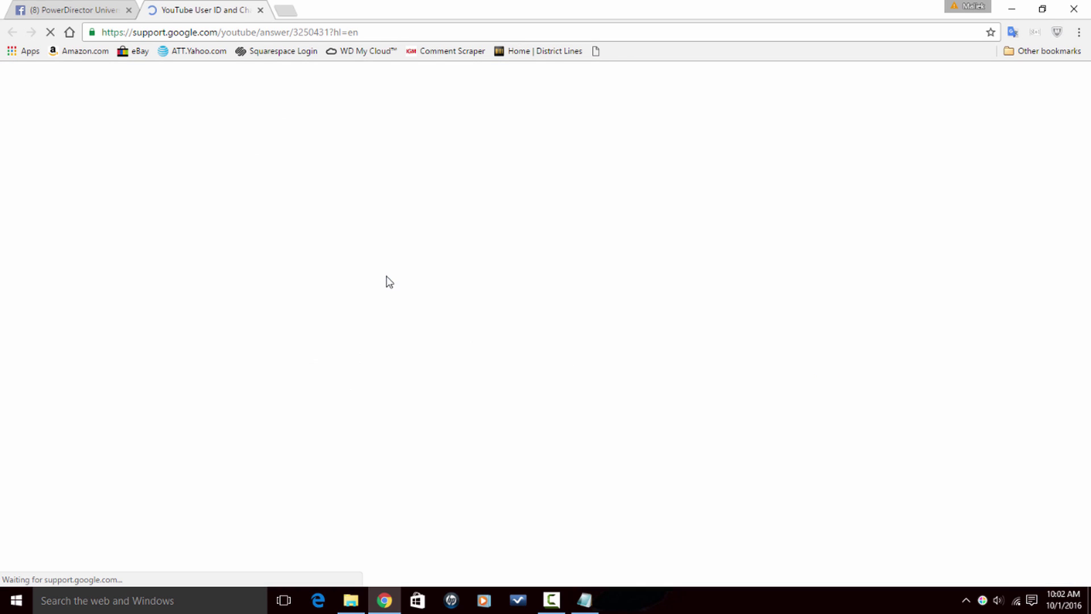
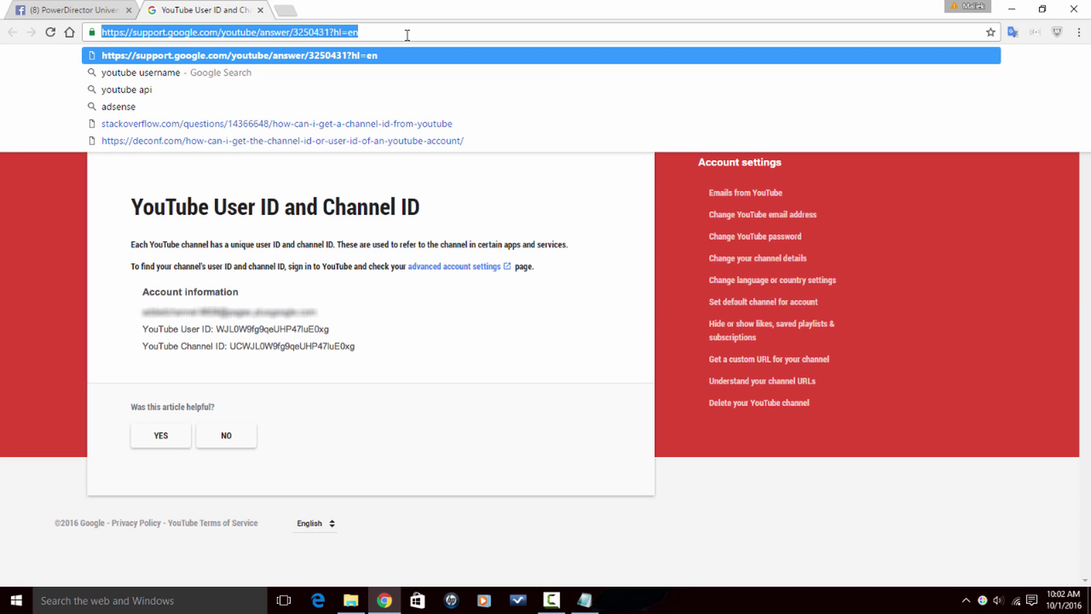
Search the web for "PowerDirector University" and open its YouTube channel from the results
{"action": "type", "text": "P"}
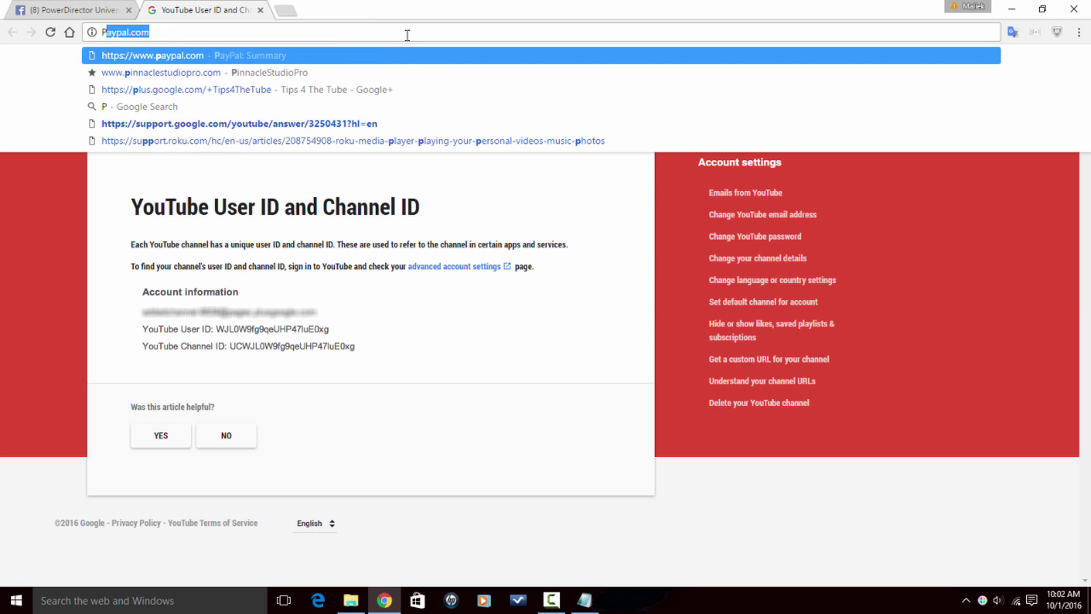
{"action": "type", "text": "owerDirect"}
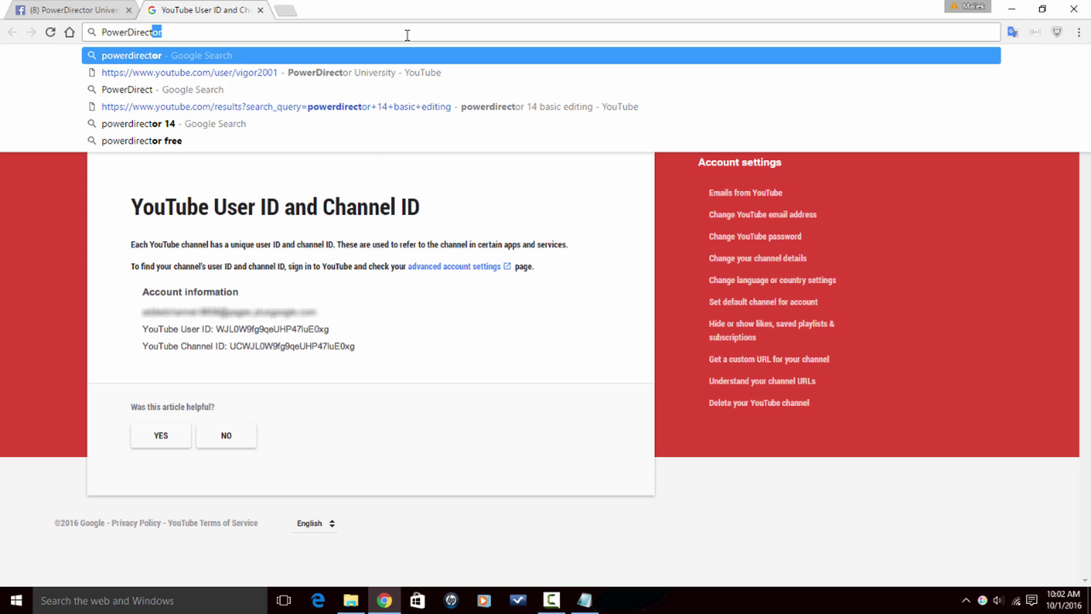
{"action": "type", "text": "or University"}
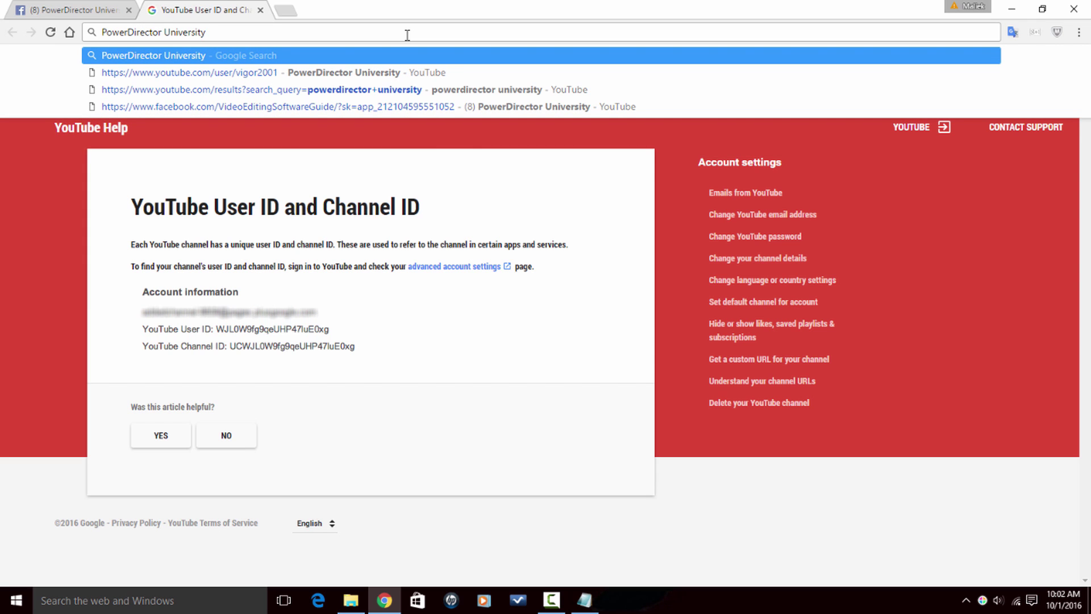
{"action": "key", "text": "Return"}
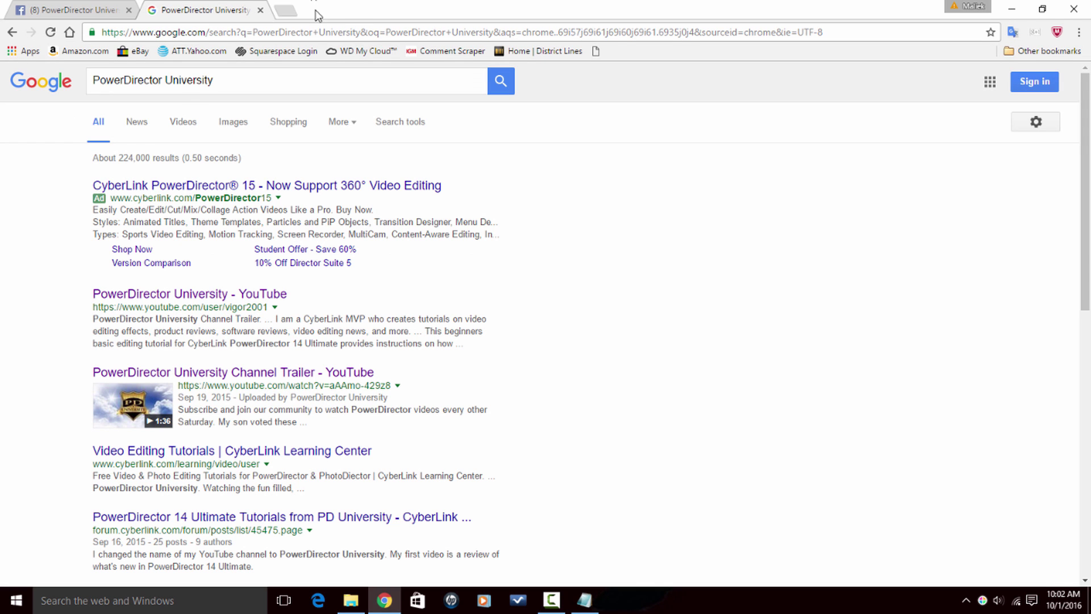
{"action": "left_click", "coordinate": [204, 295]}
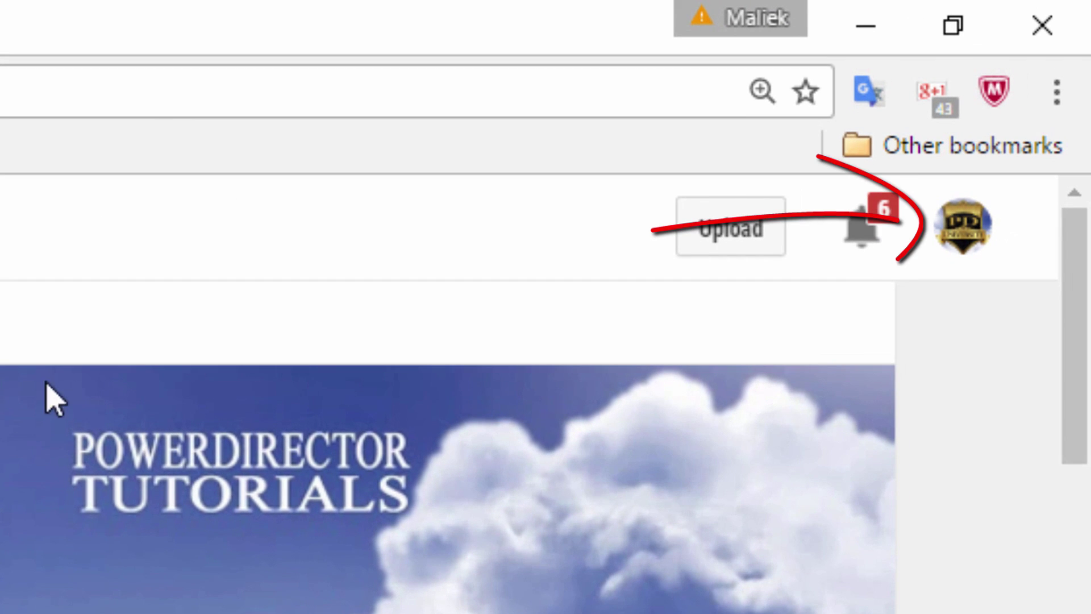
Open the PowerDirector University channel's advanced account settings and copy its YouTube Channel ID
{"action": "left_click", "coordinate": [968, 259]}
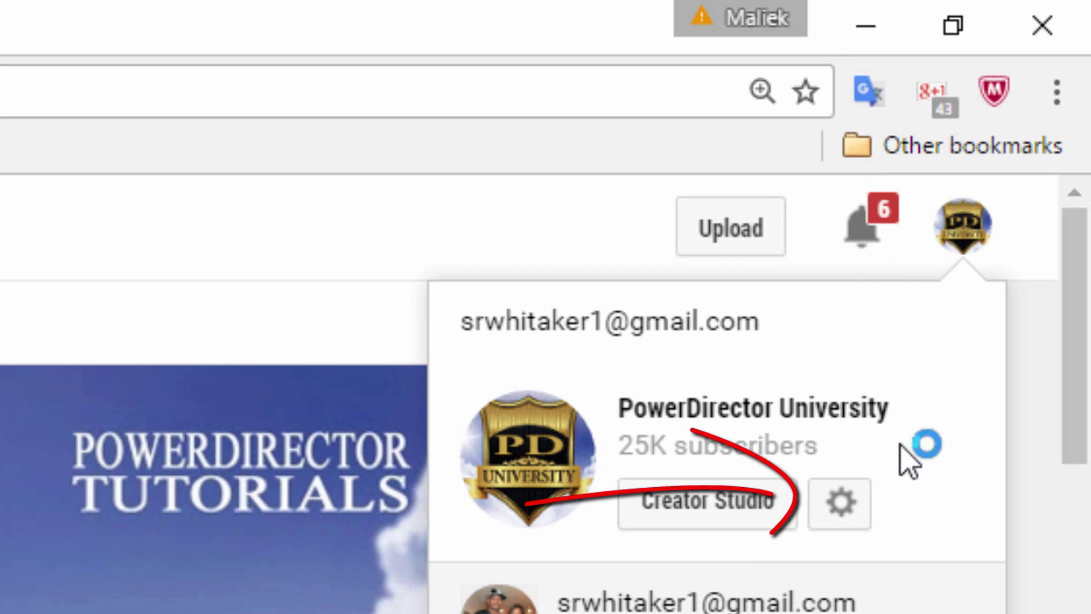
{"action": "left_click", "coordinate": [845, 512]}
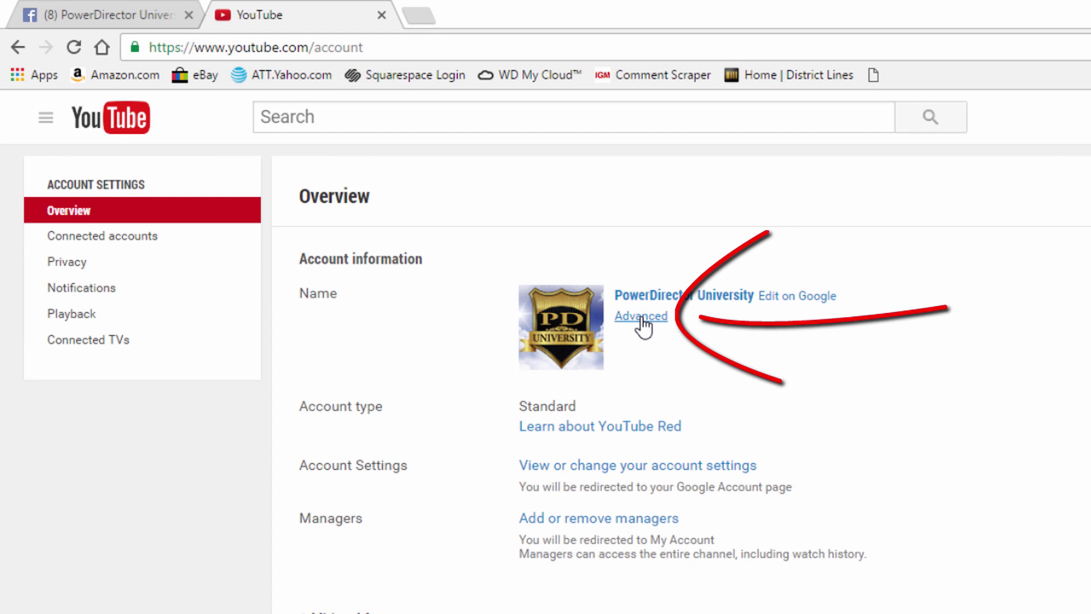
{"action": "left_click", "coordinate": [641, 316]}
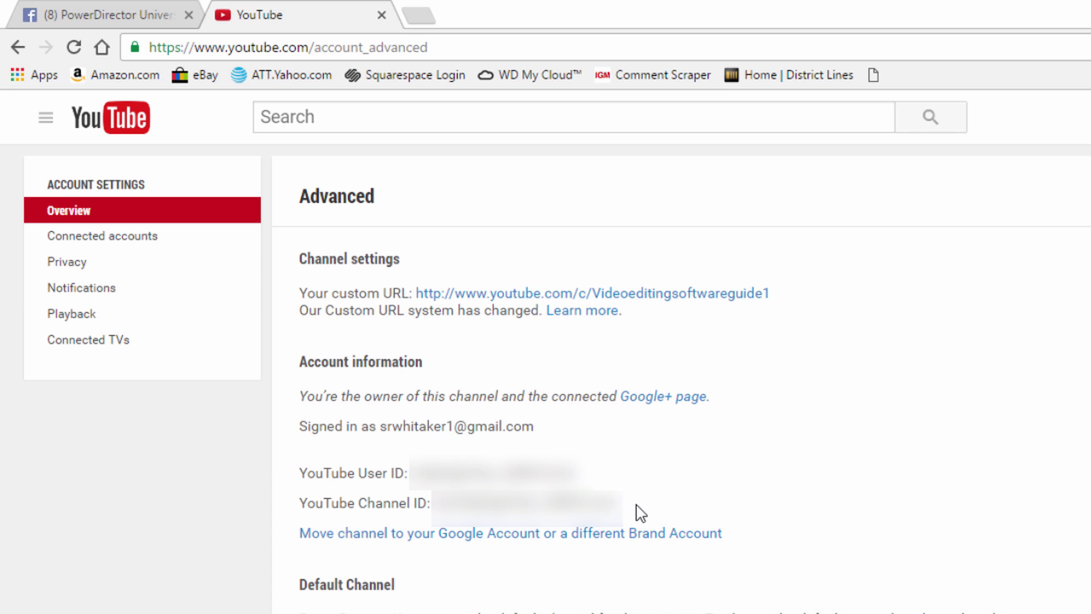
{"action": "left_click_drag", "start_coordinate": [619, 503], "coordinate": [430, 503]}
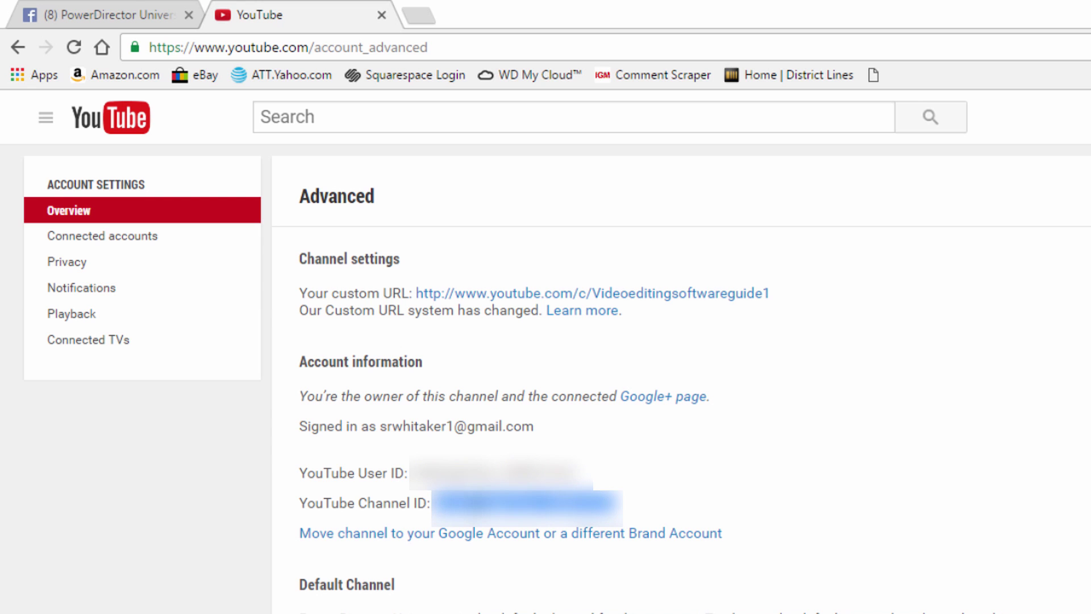
{"action": "right_click", "coordinate": [474, 505]}
{"action": "left_click", "coordinate": [519, 526]}
Return to the Facebook Page and replace the Youtube Channel ID in the application settings with the copied channel ID
{"action": "left_click", "coordinate": [120, 23]}
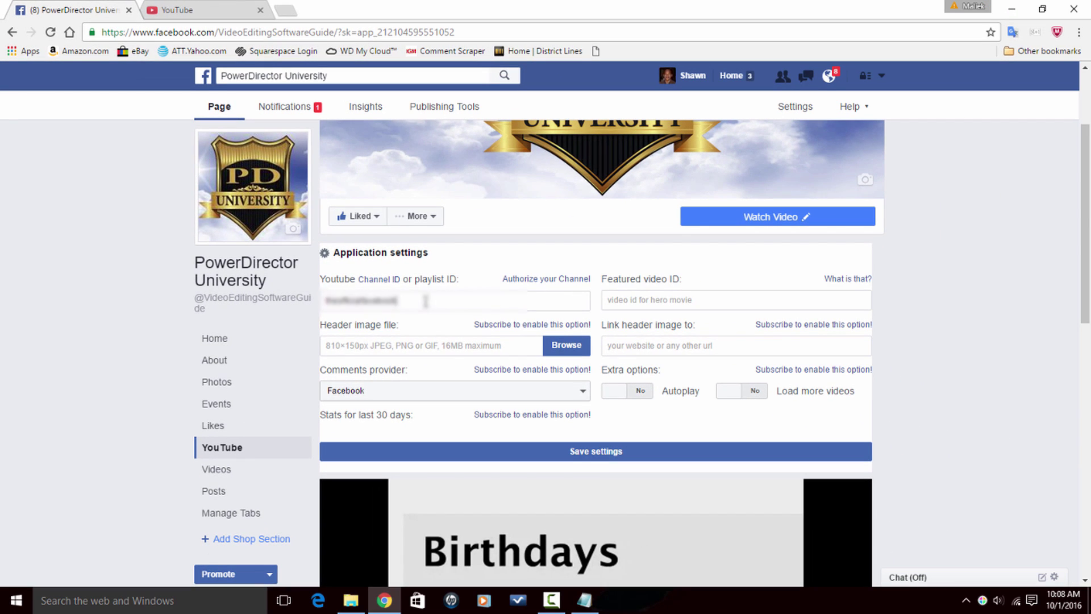
{"action": "left_click_drag", "start_coordinate": [425, 301], "coordinate": [316, 301]}
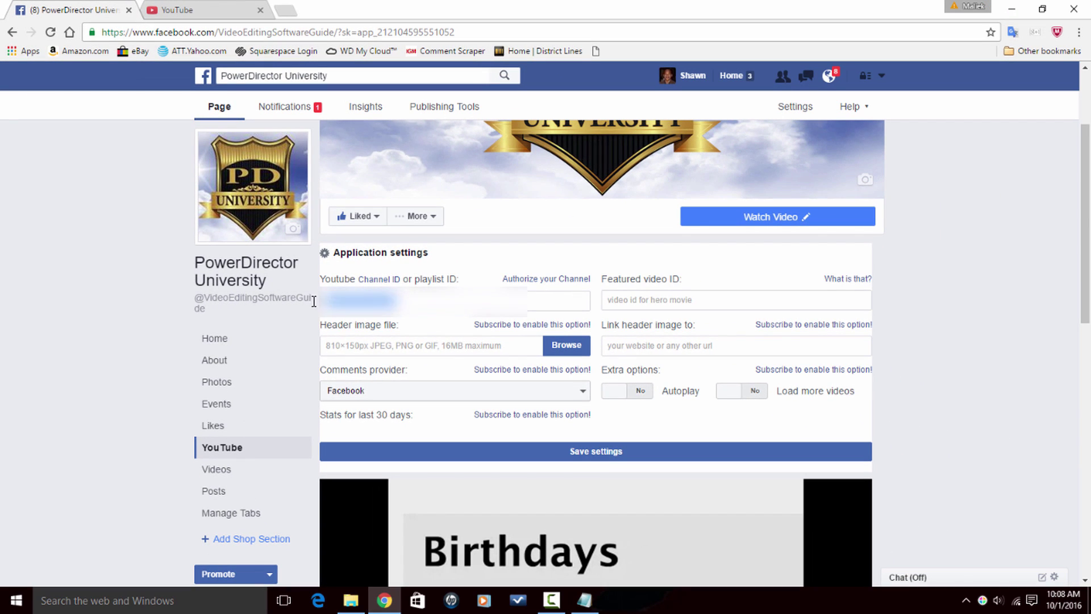
{"action": "right_click", "coordinate": [355, 307]}
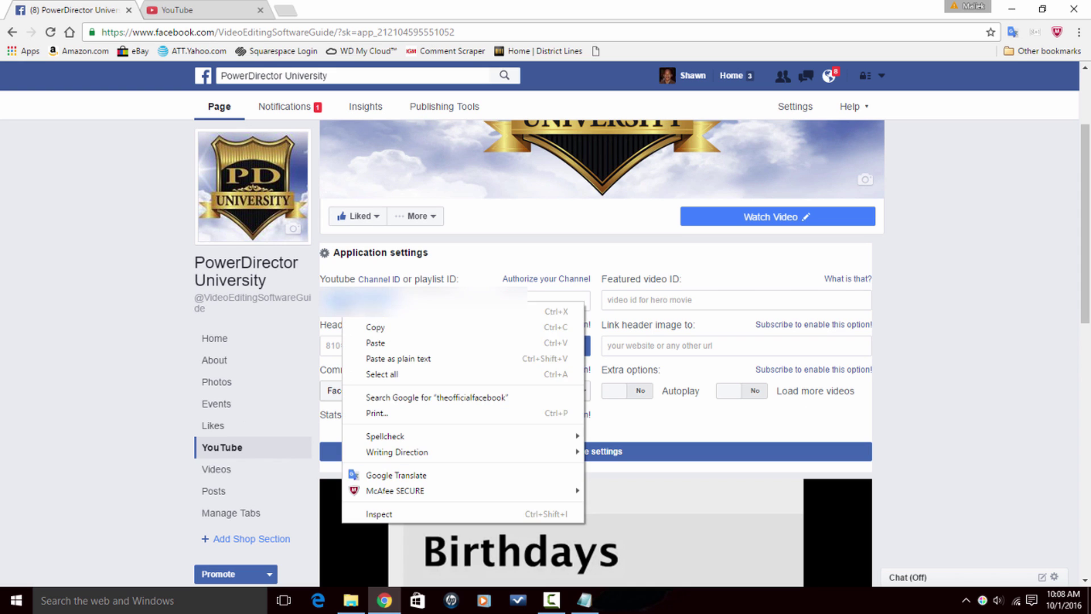
{"action": "left_click", "coordinate": [379, 343]}
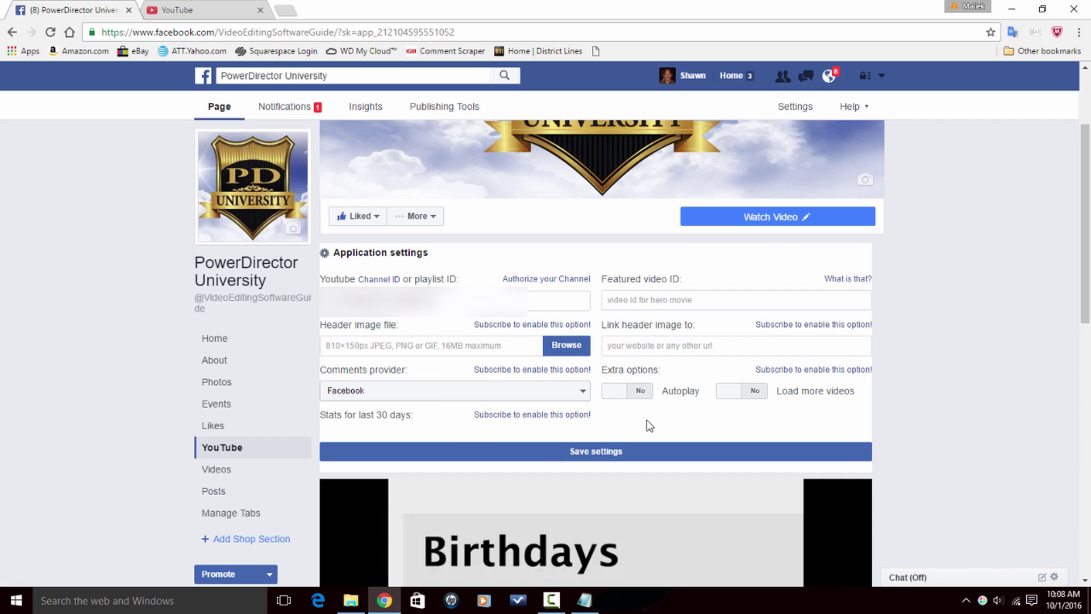
Authorize the channel with the PowerDirector University account, allow Facebook Apps to view the YouTube account, and save the application settings
{"action": "scroll", "coordinate": [563, 425], "scroll_direction": "up", "scroll_amount": 2}
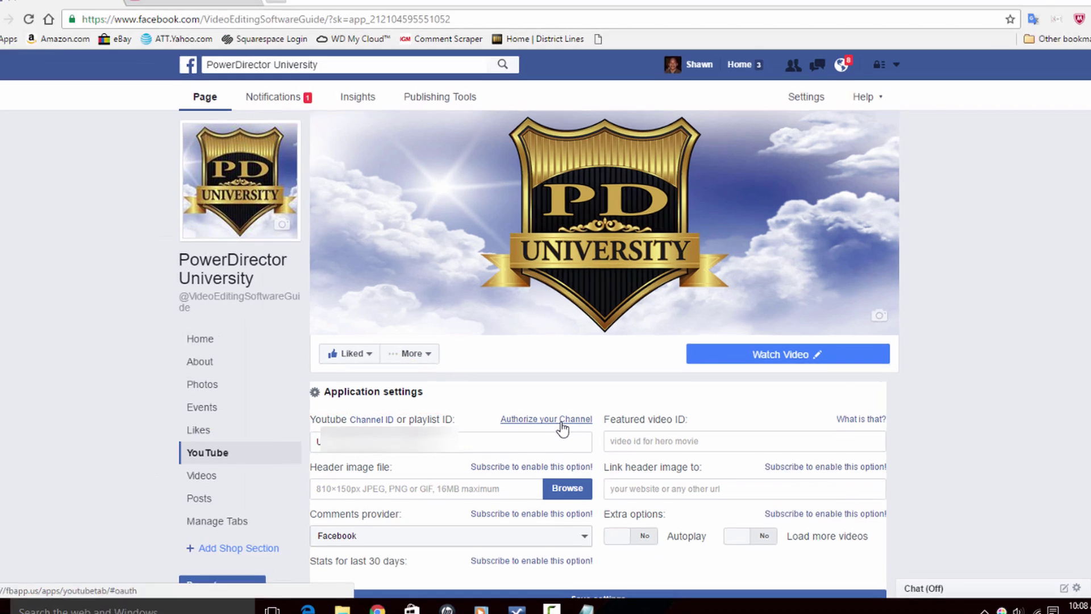
{"action": "left_click", "coordinate": [561, 419]}
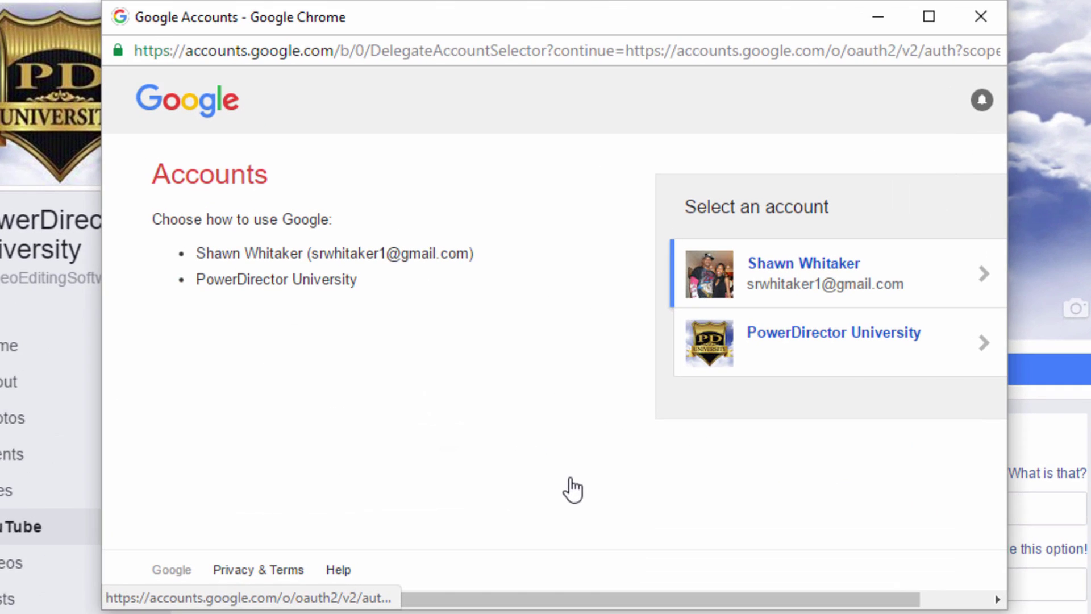
{"action": "left_click", "coordinate": [834, 346]}
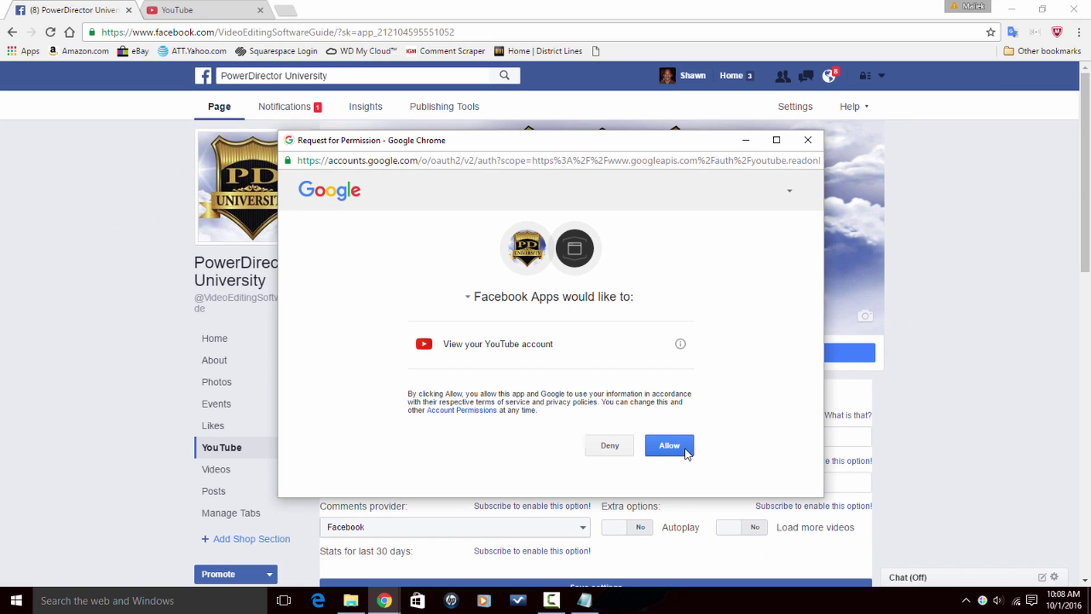
{"action": "left_click", "coordinate": [719, 479]}
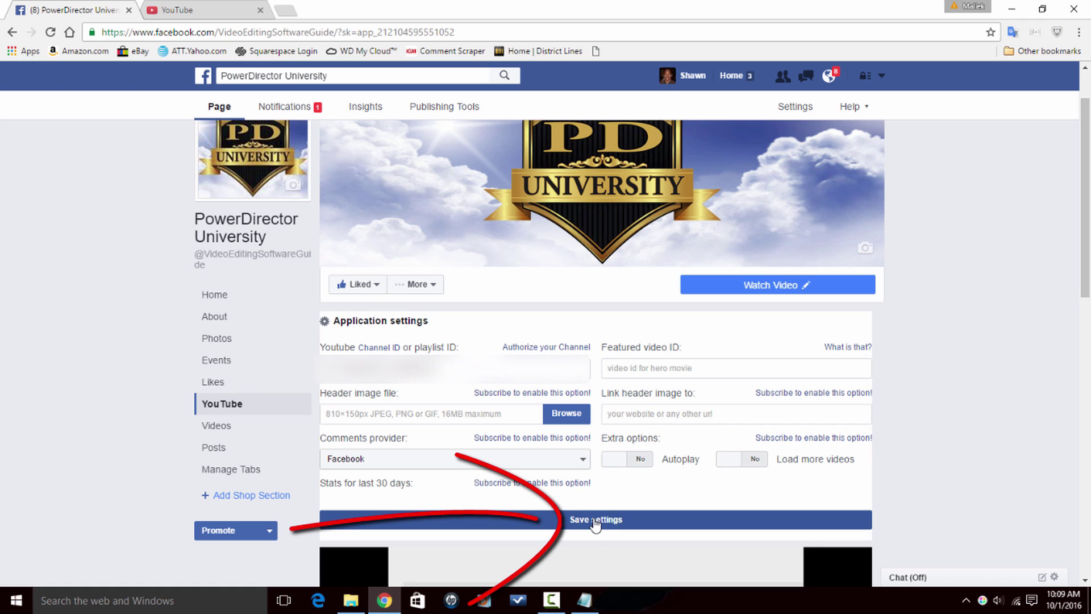
{"action": "left_click", "coordinate": [595, 521]}
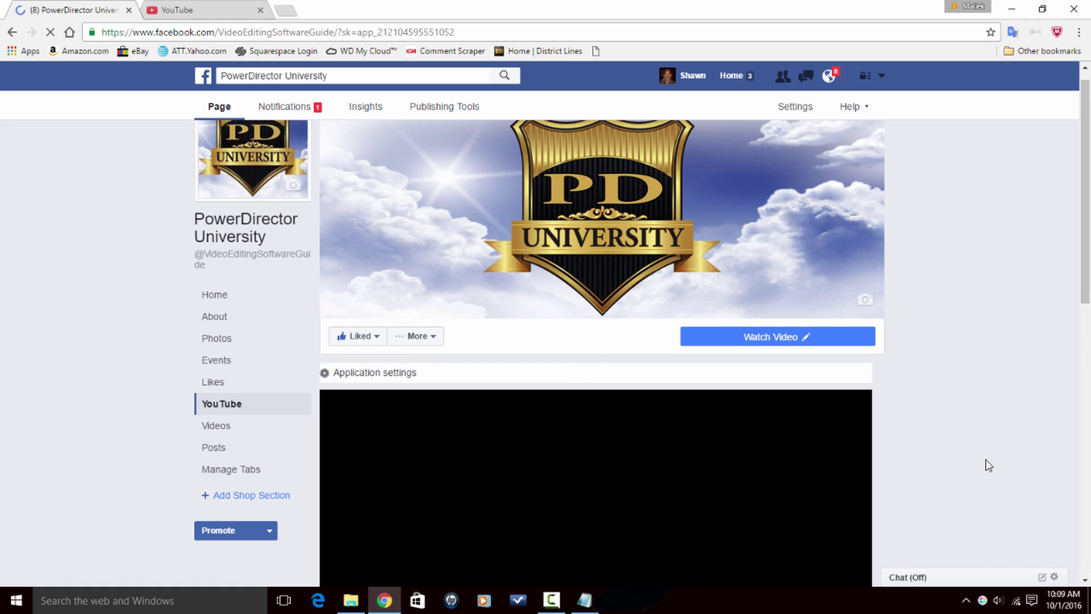
Look over the featured video, its description and the video thumbnails on the Page's YouTube tab
{"action": "scroll", "coordinate": [989, 465], "scroll_direction": "down", "scroll_amount": 1}
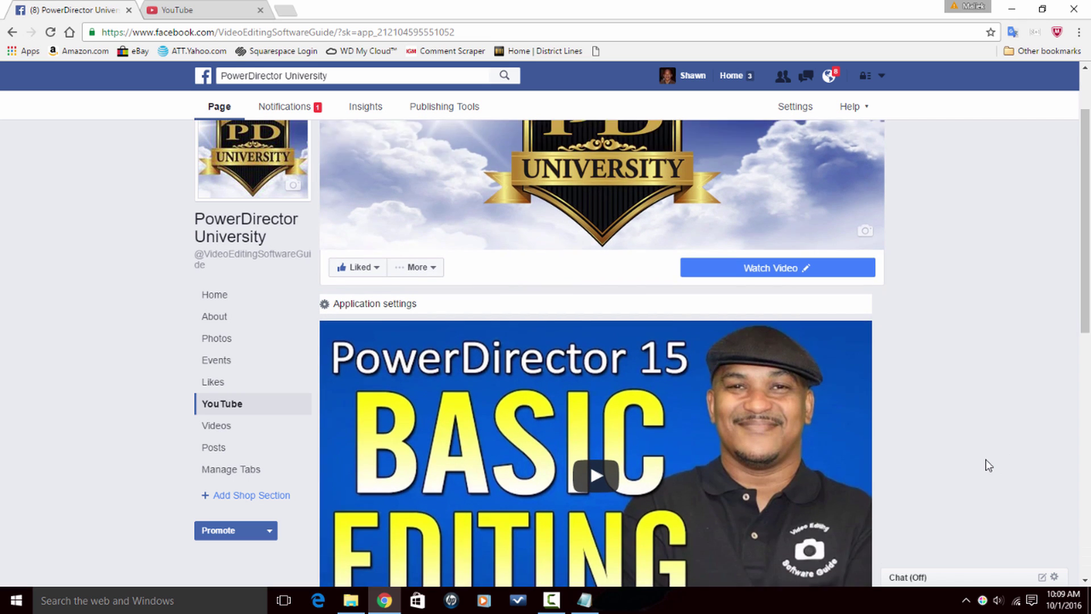
{"action": "scroll", "coordinate": [989, 465], "scroll_direction": "down", "scroll_amount": 1}
{"action": "scroll", "coordinate": [989, 465], "scroll_direction": "down", "scroll_amount": 1}
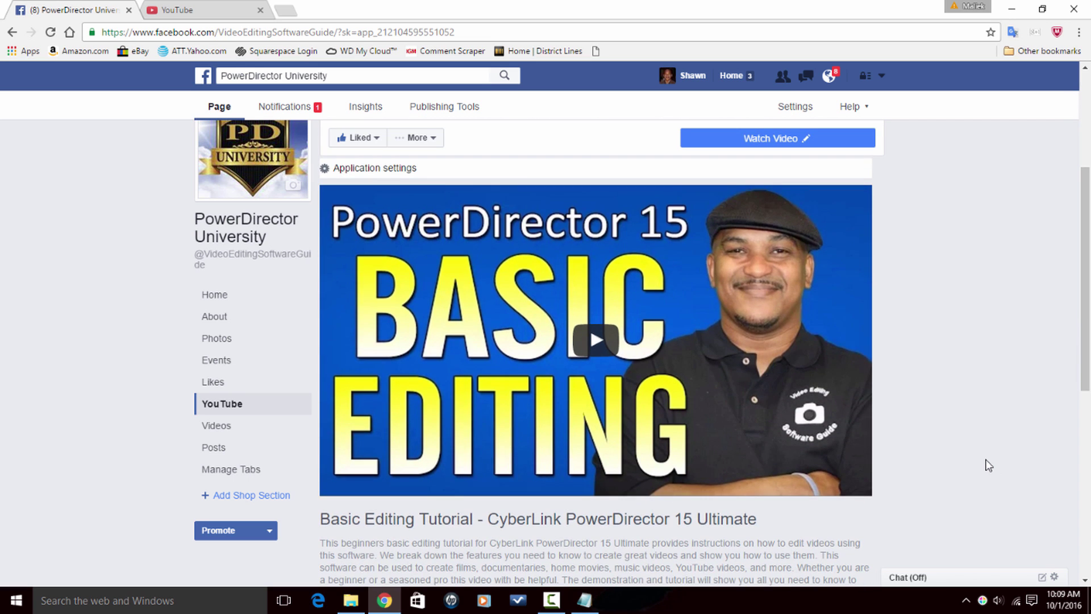
{"action": "scroll", "coordinate": [989, 465], "scroll_direction": "down", "scroll_amount": 2}
{"action": "scroll", "coordinate": [989, 465], "scroll_direction": "down", "scroll_amount": 1}
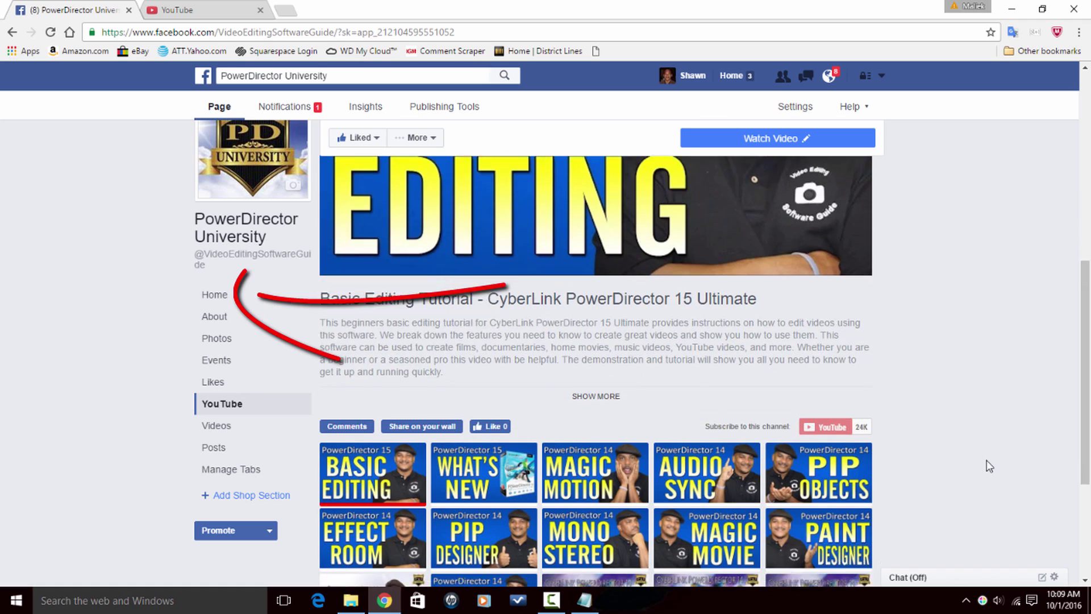
{"action": "scroll", "coordinate": [989, 465], "scroll_direction": "down", "scroll_amount": 1}
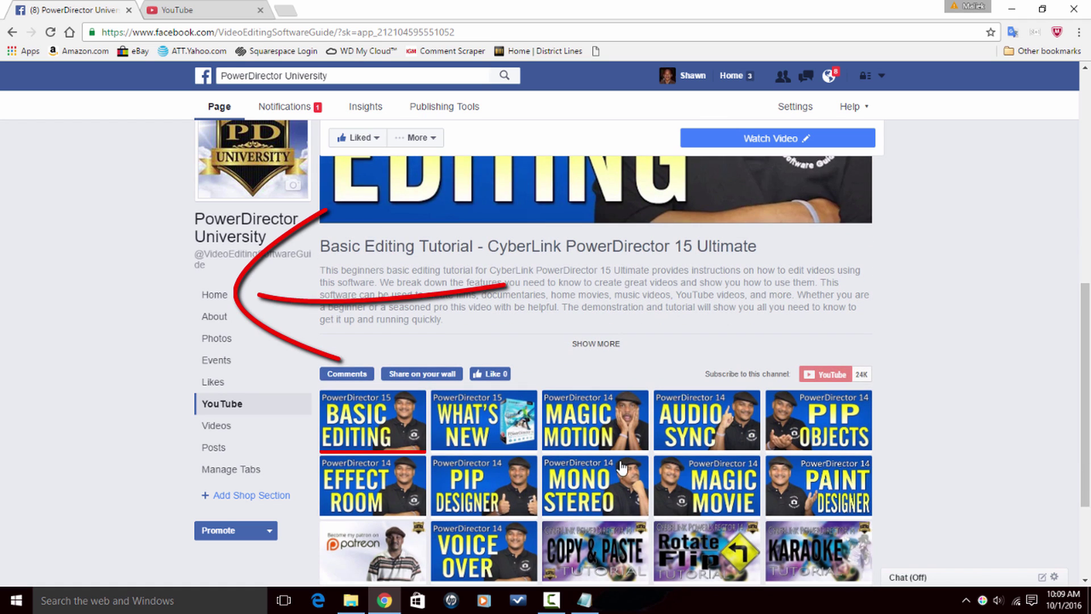
Go to the Page's Home section, reopen its YouTube section and browse the whole video gallery
{"action": "left_click", "coordinate": [222, 297]}
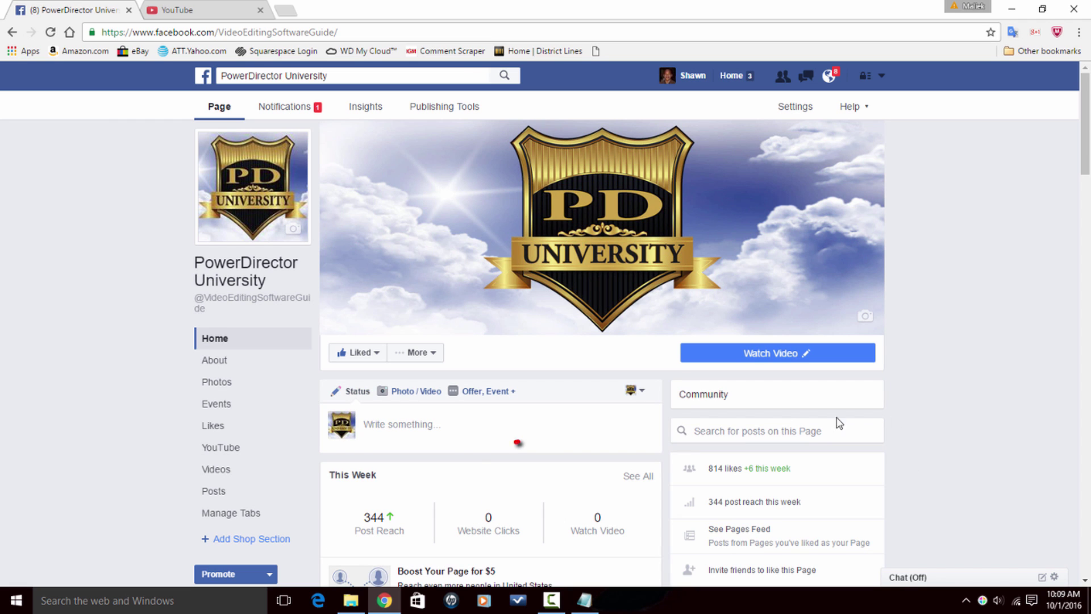
{"action": "left_click", "coordinate": [225, 449]}
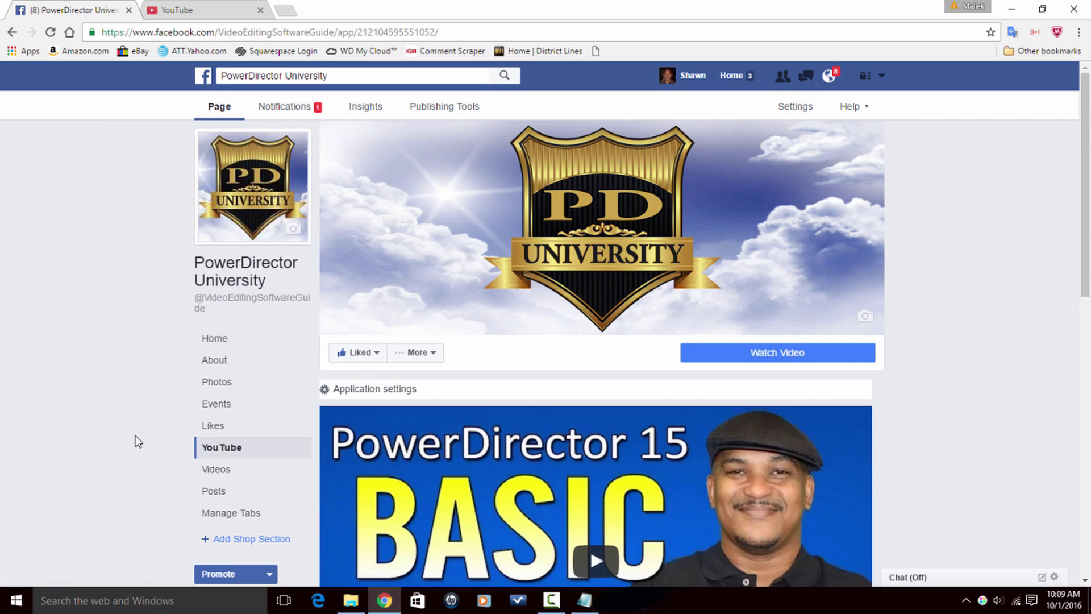
{"action": "scroll", "coordinate": [130, 437], "scroll_direction": "down", "scroll_amount": 1}
{"action": "scroll", "coordinate": [129, 437], "scroll_direction": "down", "scroll_amount": 1}
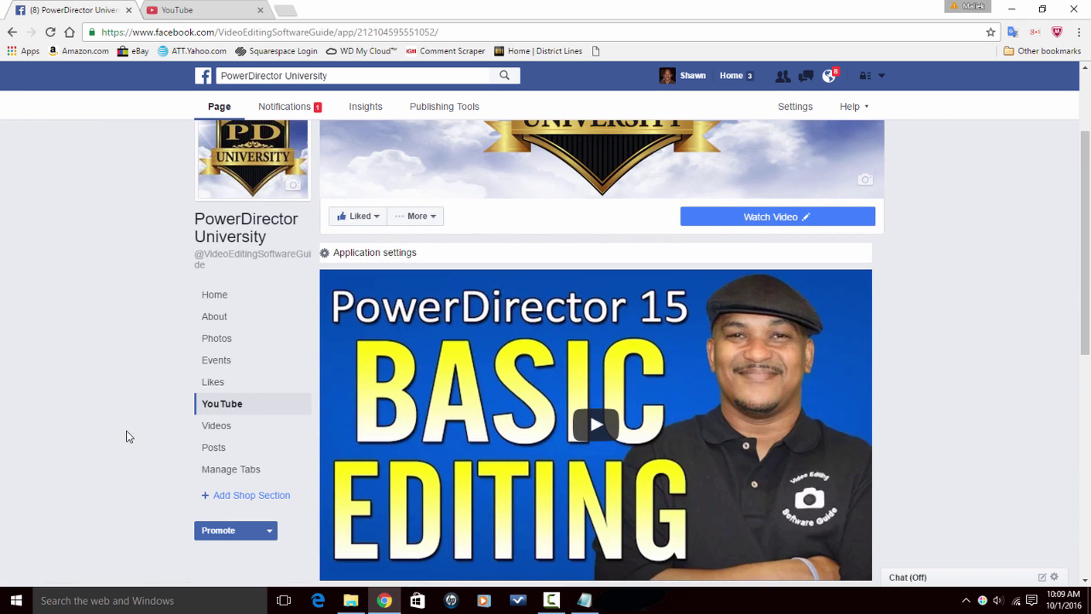
{"action": "scroll", "coordinate": [129, 437], "scroll_direction": "down", "scroll_amount": 9}
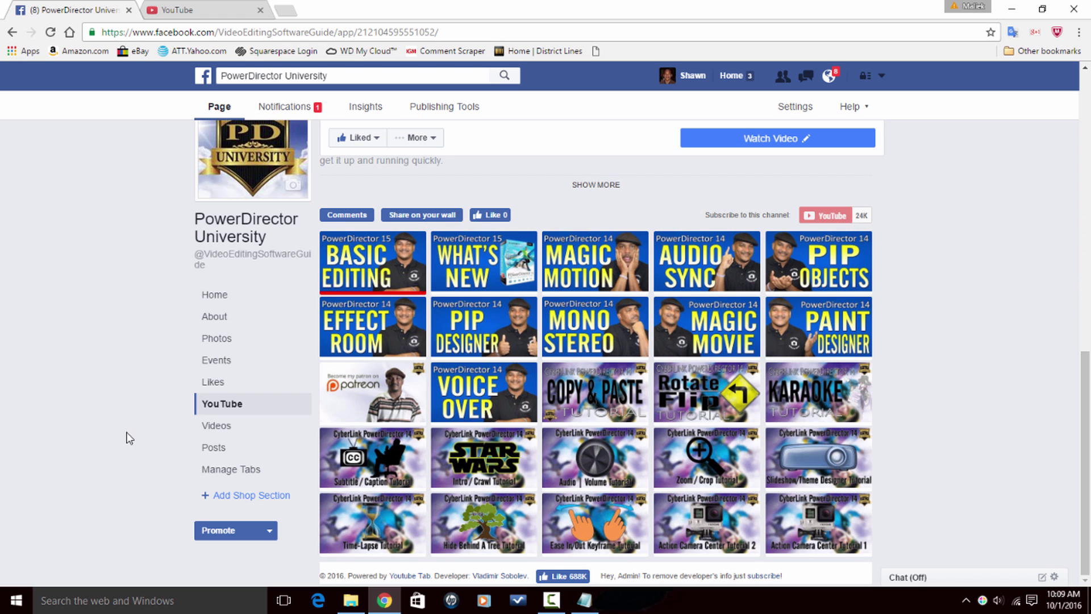
{"action": "scroll", "coordinate": [132, 433], "scroll_direction": "up", "scroll_amount": 9}
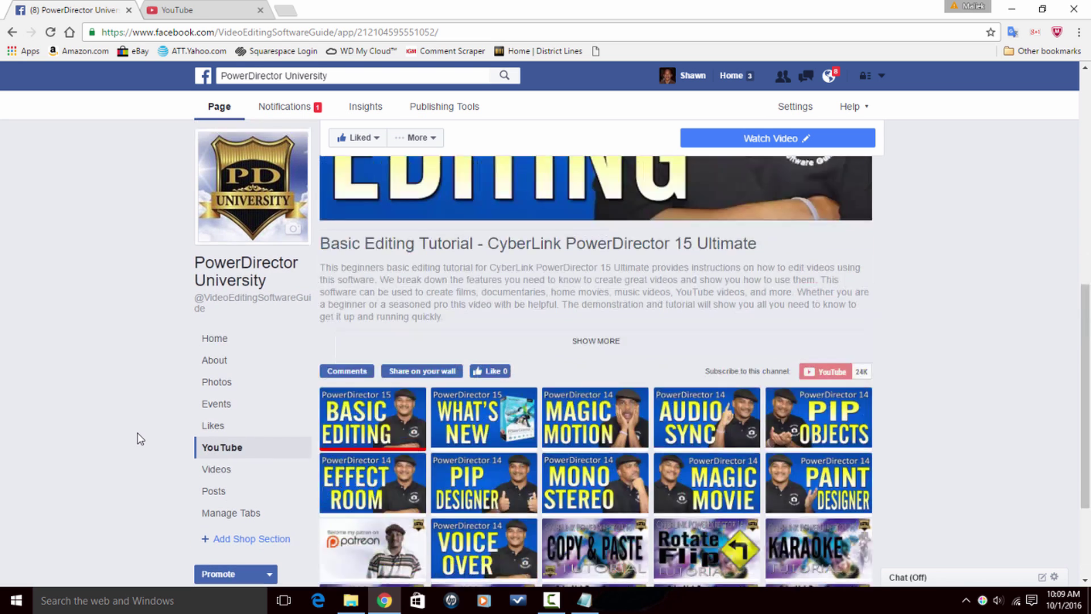
{"action": "scroll", "coordinate": [141, 438], "scroll_direction": "up", "scroll_amount": 1}
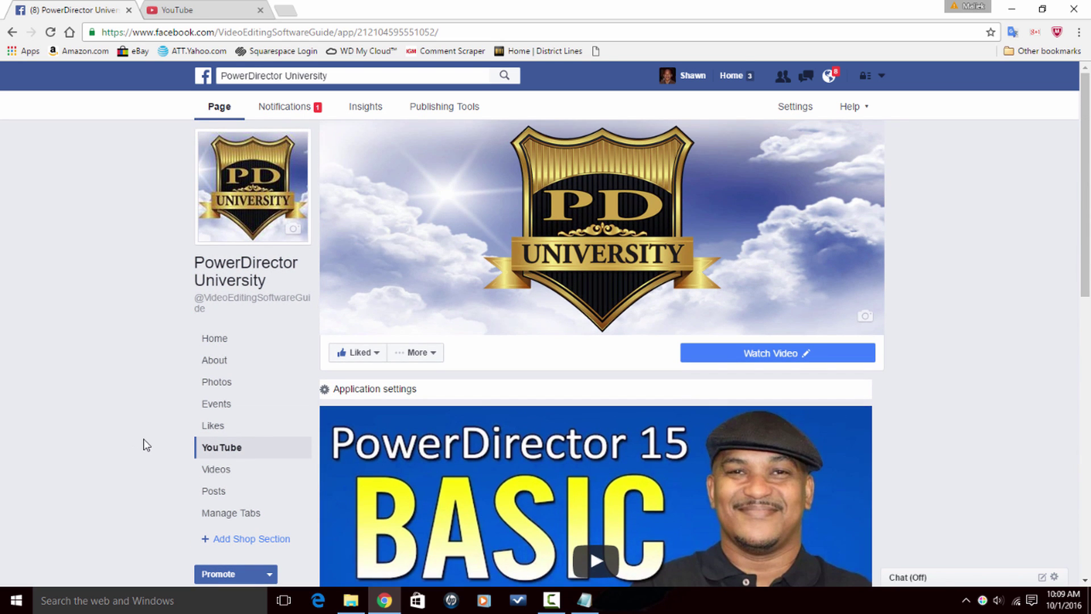